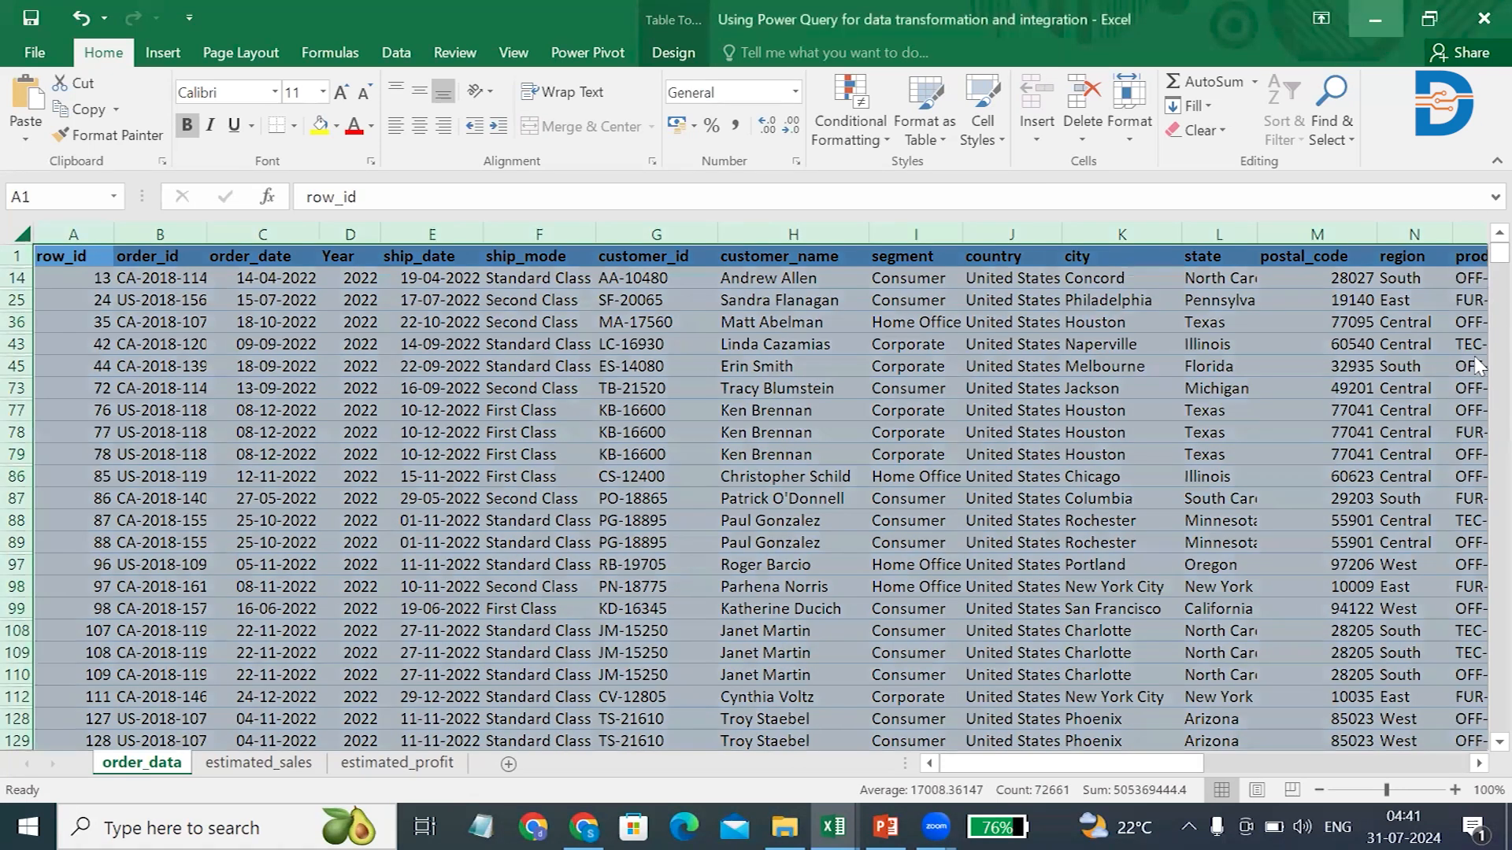
Create a query from the order_data table and open it in the Query Editor.
{"action": "scroll", "coordinate": [939, 523], "scroll_direction": "down", "scroll_amount": 1}
{"action": "scroll", "coordinate": [939, 524], "scroll_direction": "down", "scroll_amount": 1}
{"action": "scroll", "coordinate": [939, 524], "scroll_direction": "up", "scroll_amount": 3}
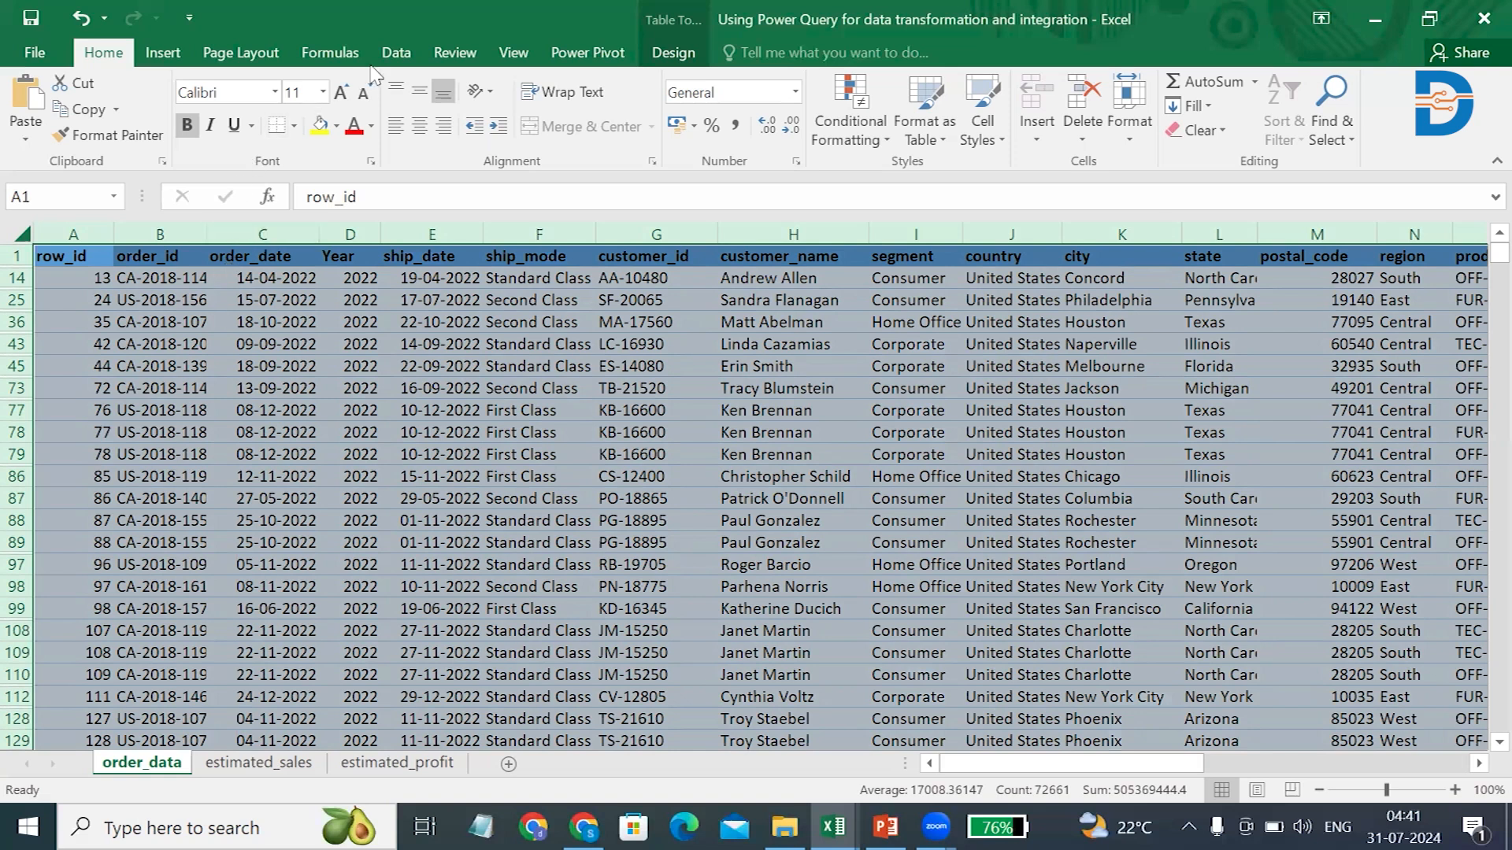
{"action": "left_click", "coordinate": [415, 60]}
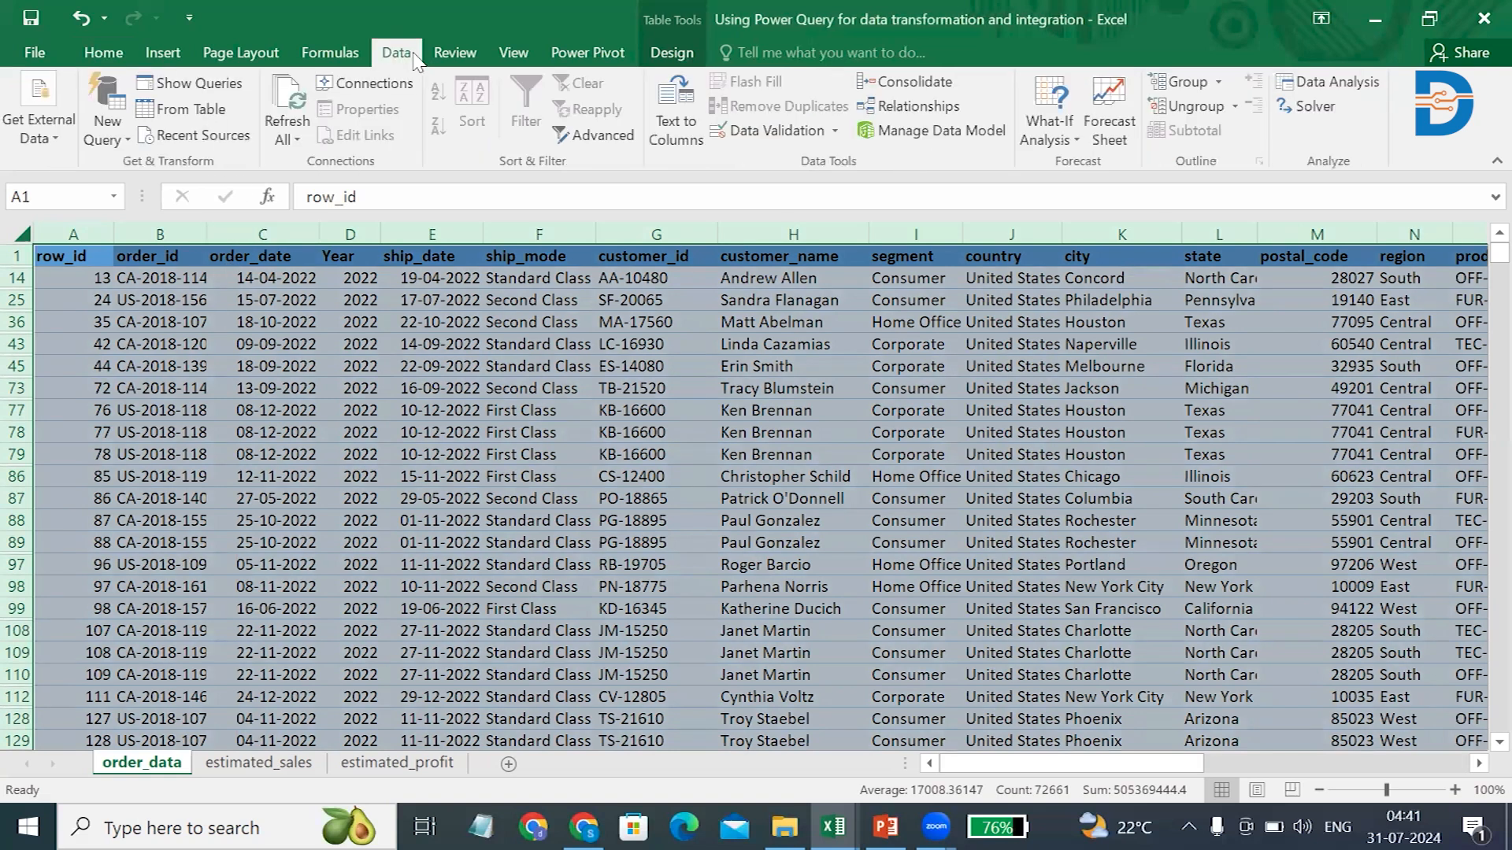
{"action": "left_click", "coordinate": [206, 115]}
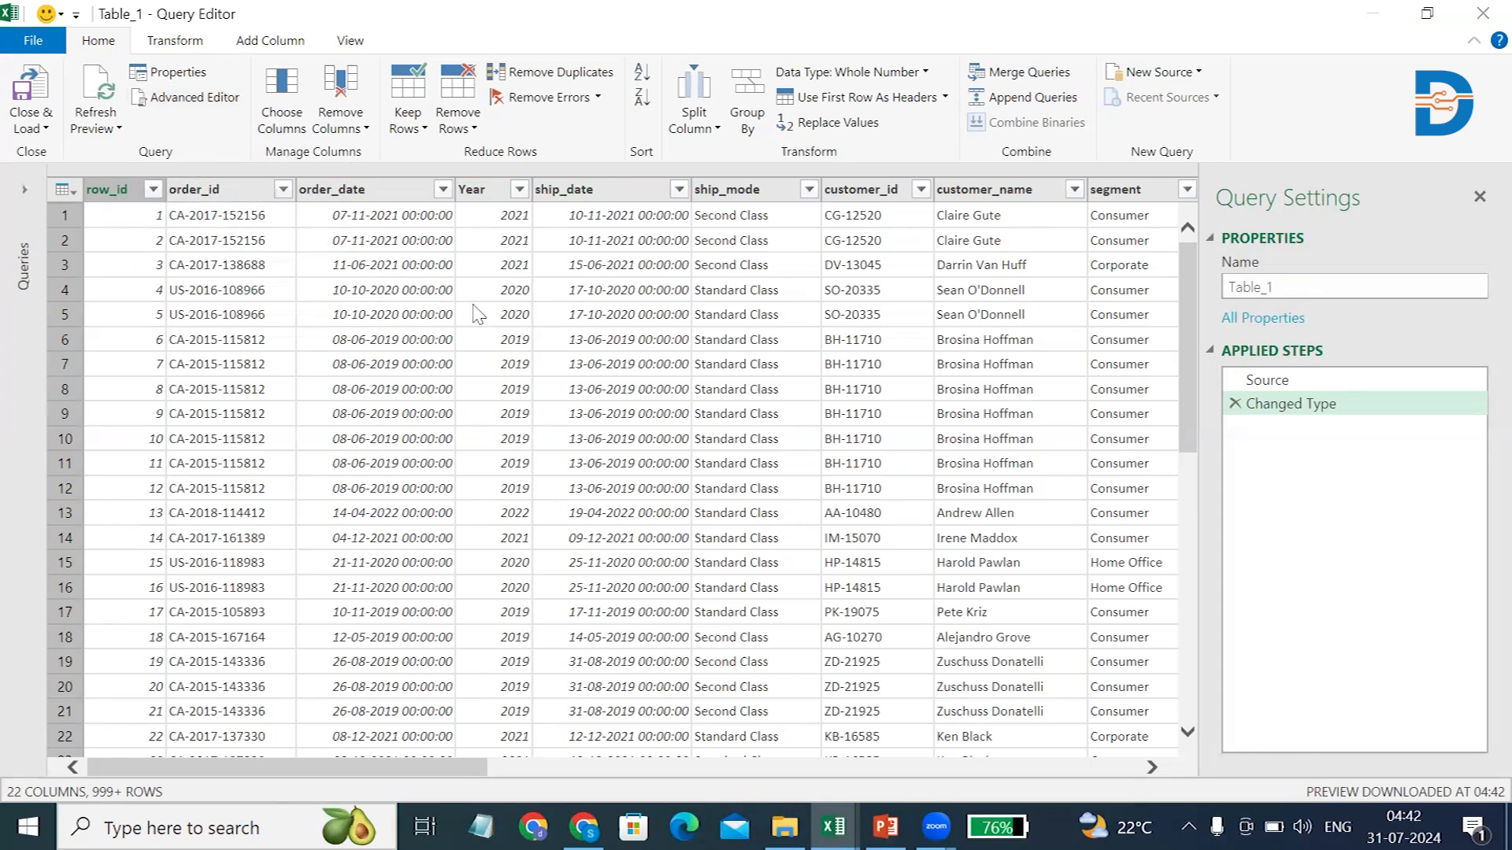
Filter the Year column to keep only the 2022 rows.
{"action": "left_click", "coordinate": [520, 190]}
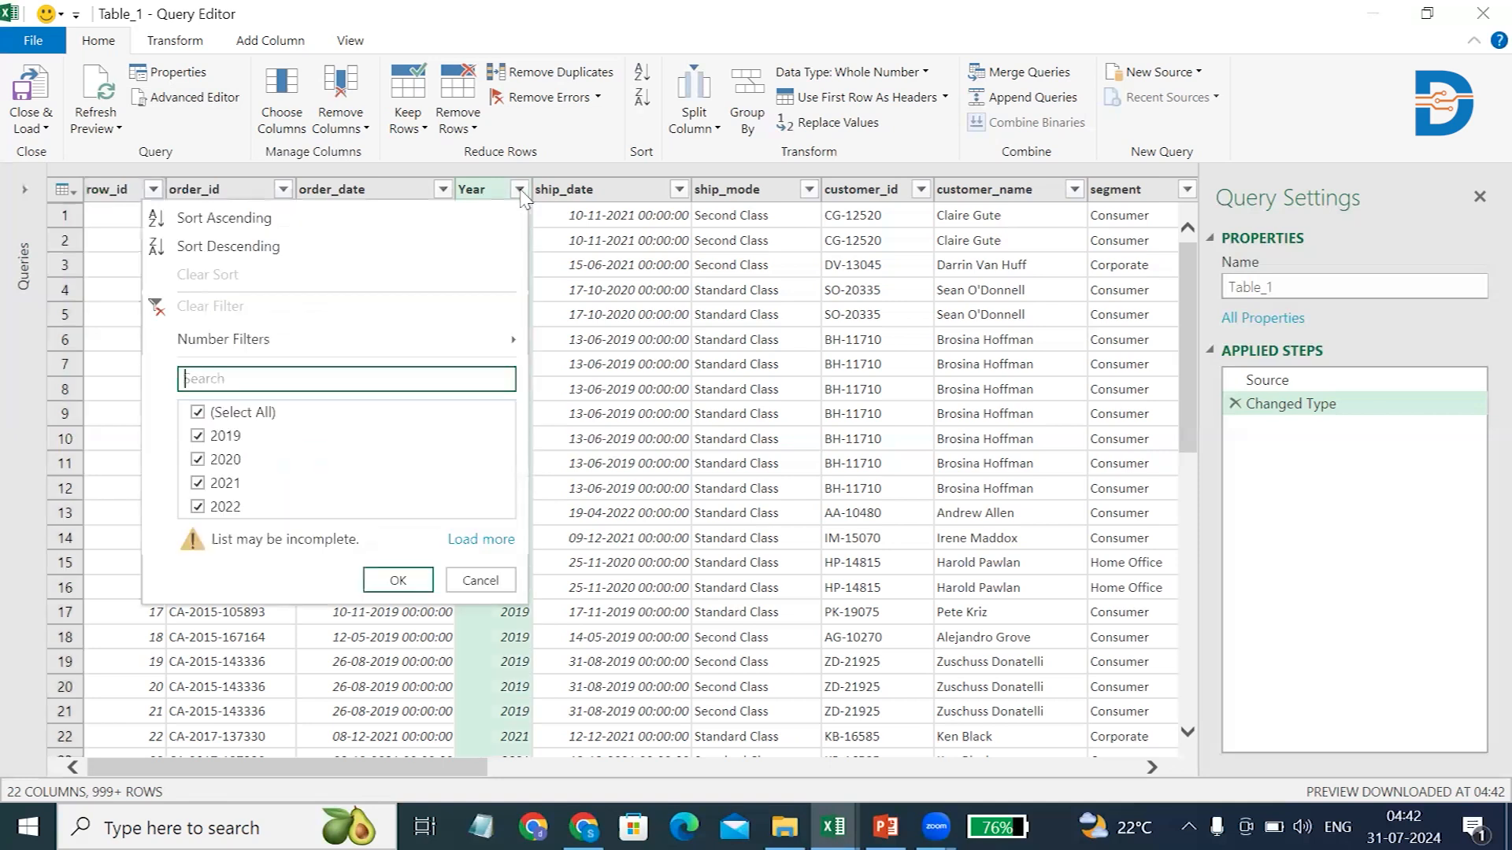
{"action": "left_click", "coordinate": [198, 413]}
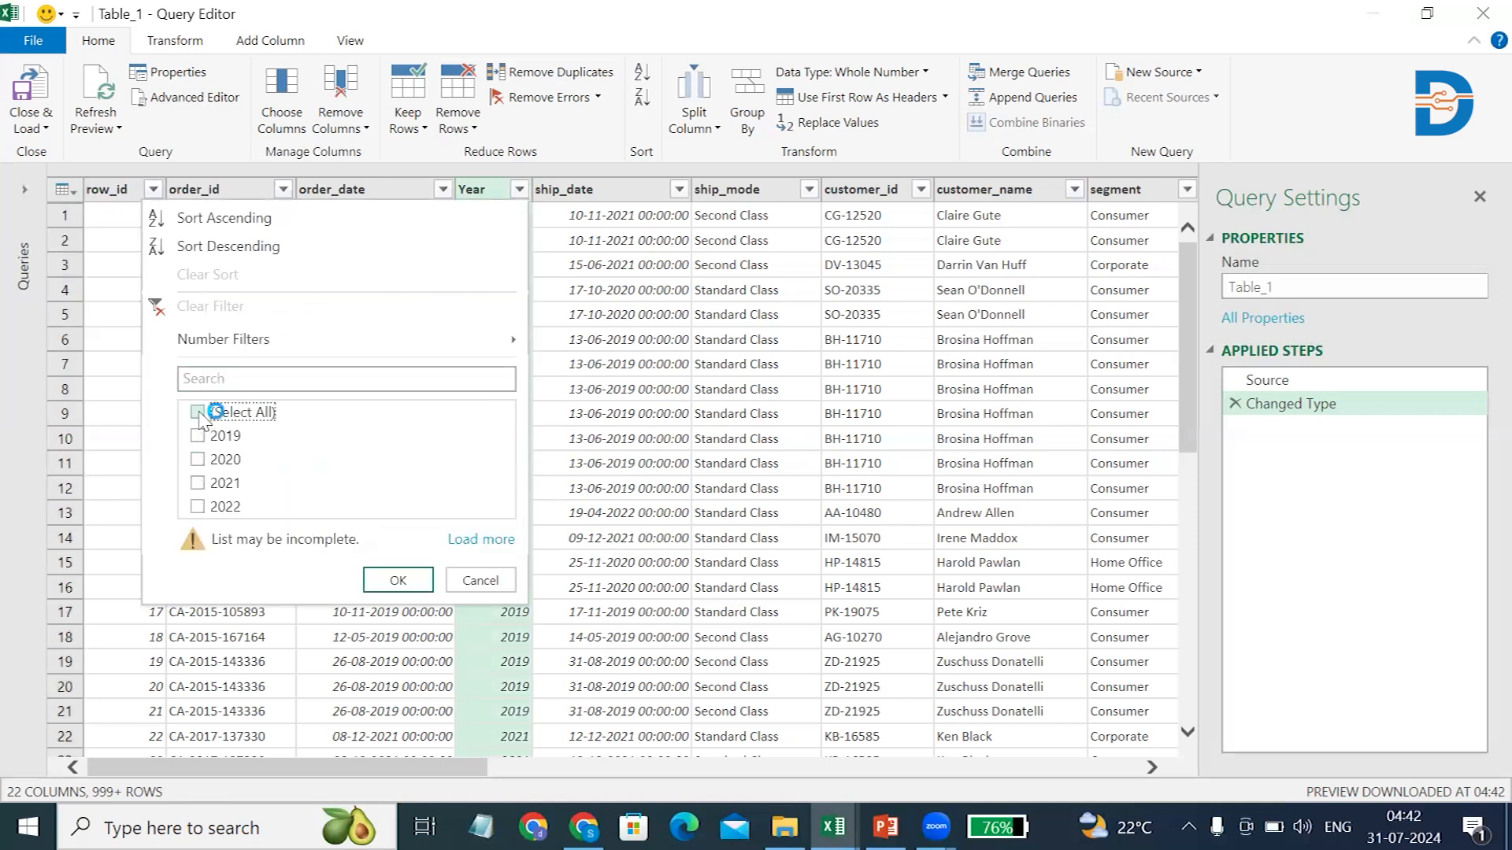
{"action": "left_click", "coordinate": [198, 507]}
{"action": "left_click", "coordinate": [397, 580]}
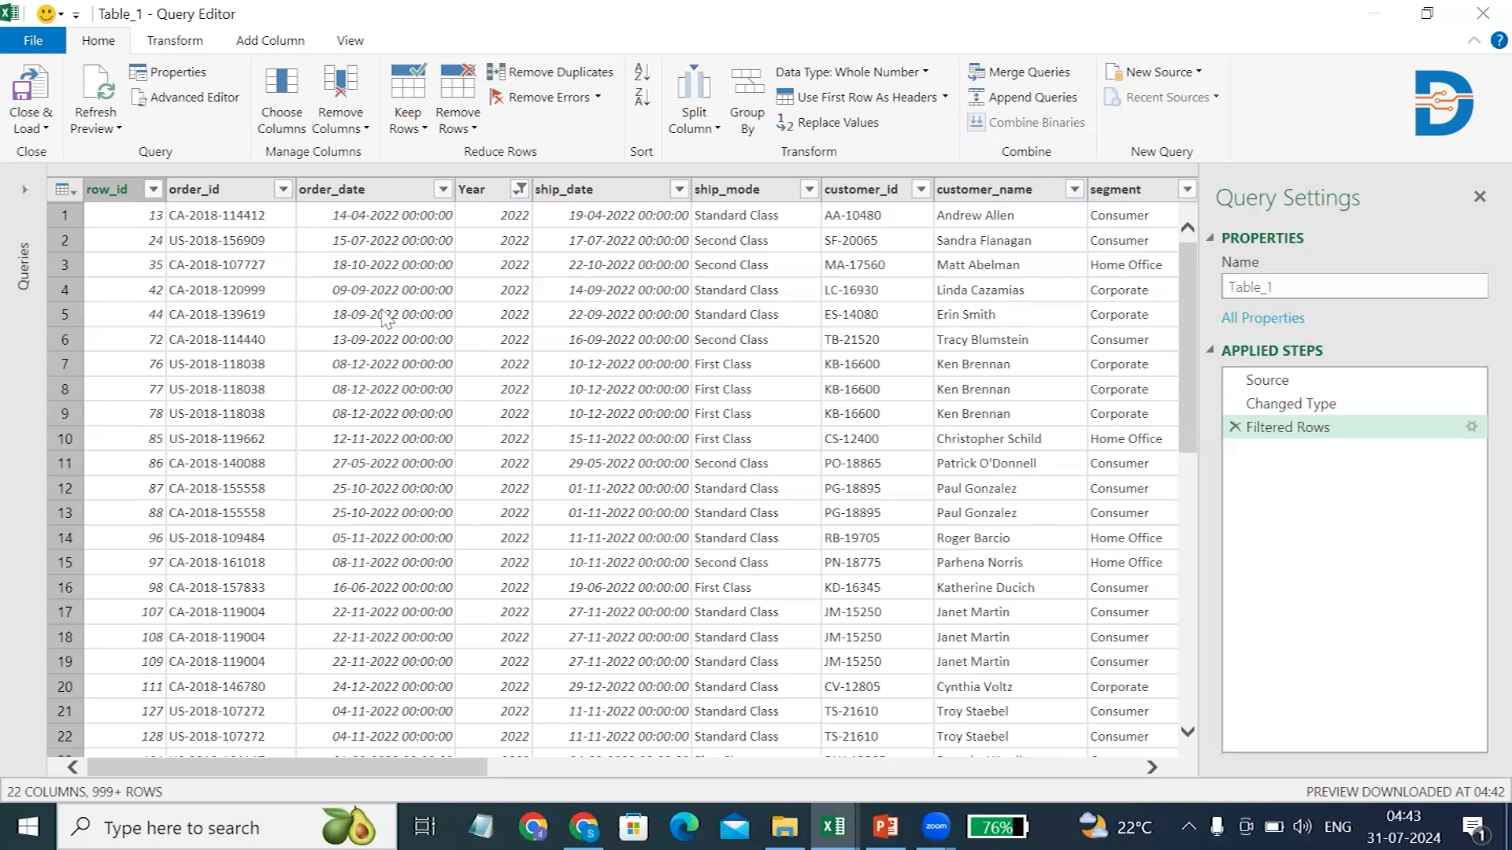
Start a Group By on the filtered orders with sub_category as the grouping column.
{"action": "left_click", "coordinate": [748, 118]}
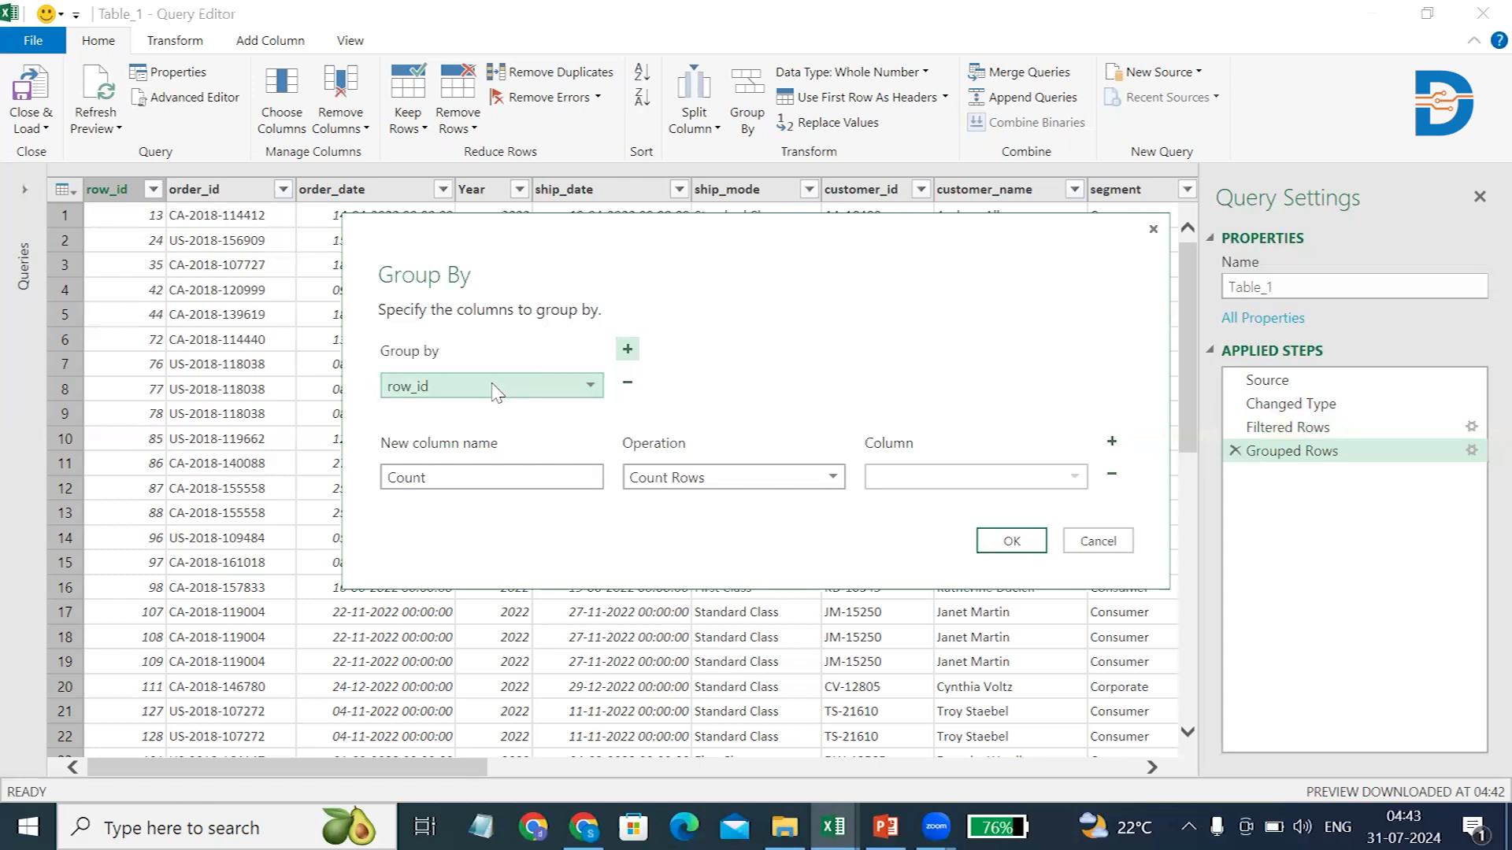
{"action": "left_click", "coordinate": [591, 390]}
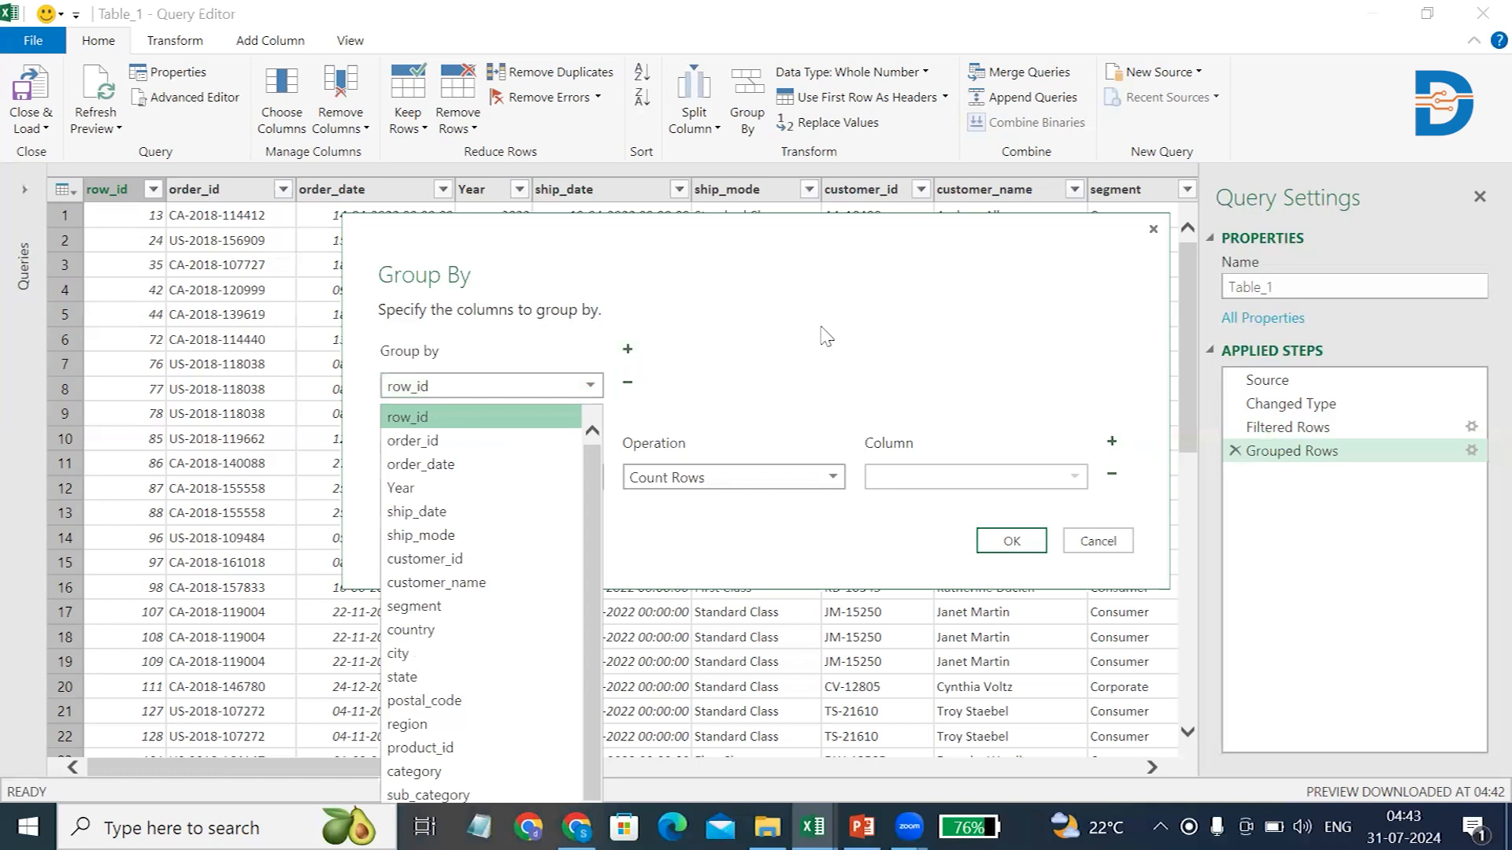
{"action": "left_click", "coordinate": [779, 298]}
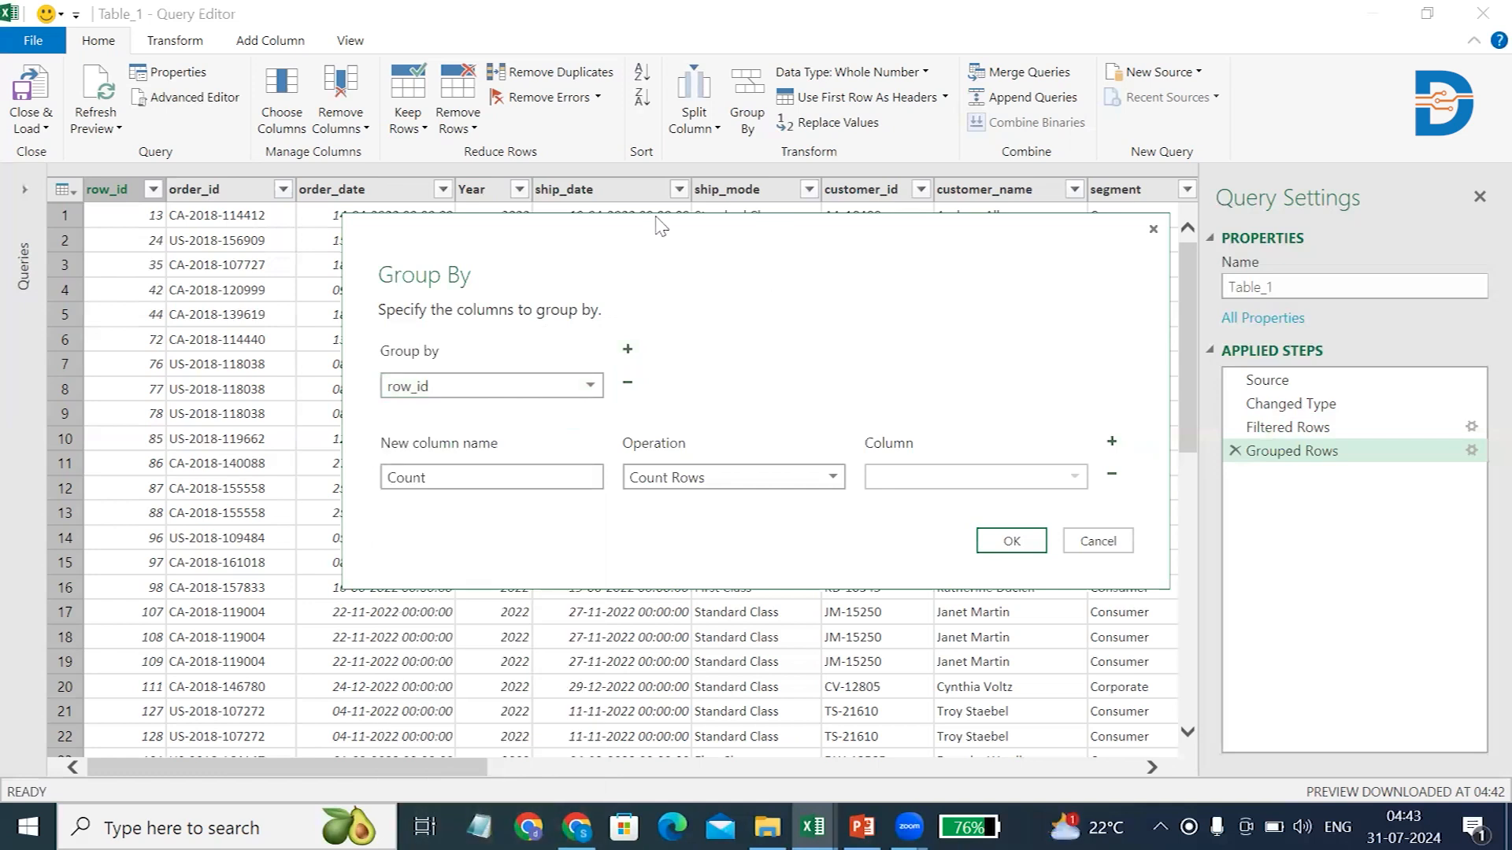
{"action": "left_click_drag", "start_coordinate": [660, 228], "coordinate": [618, 23]}
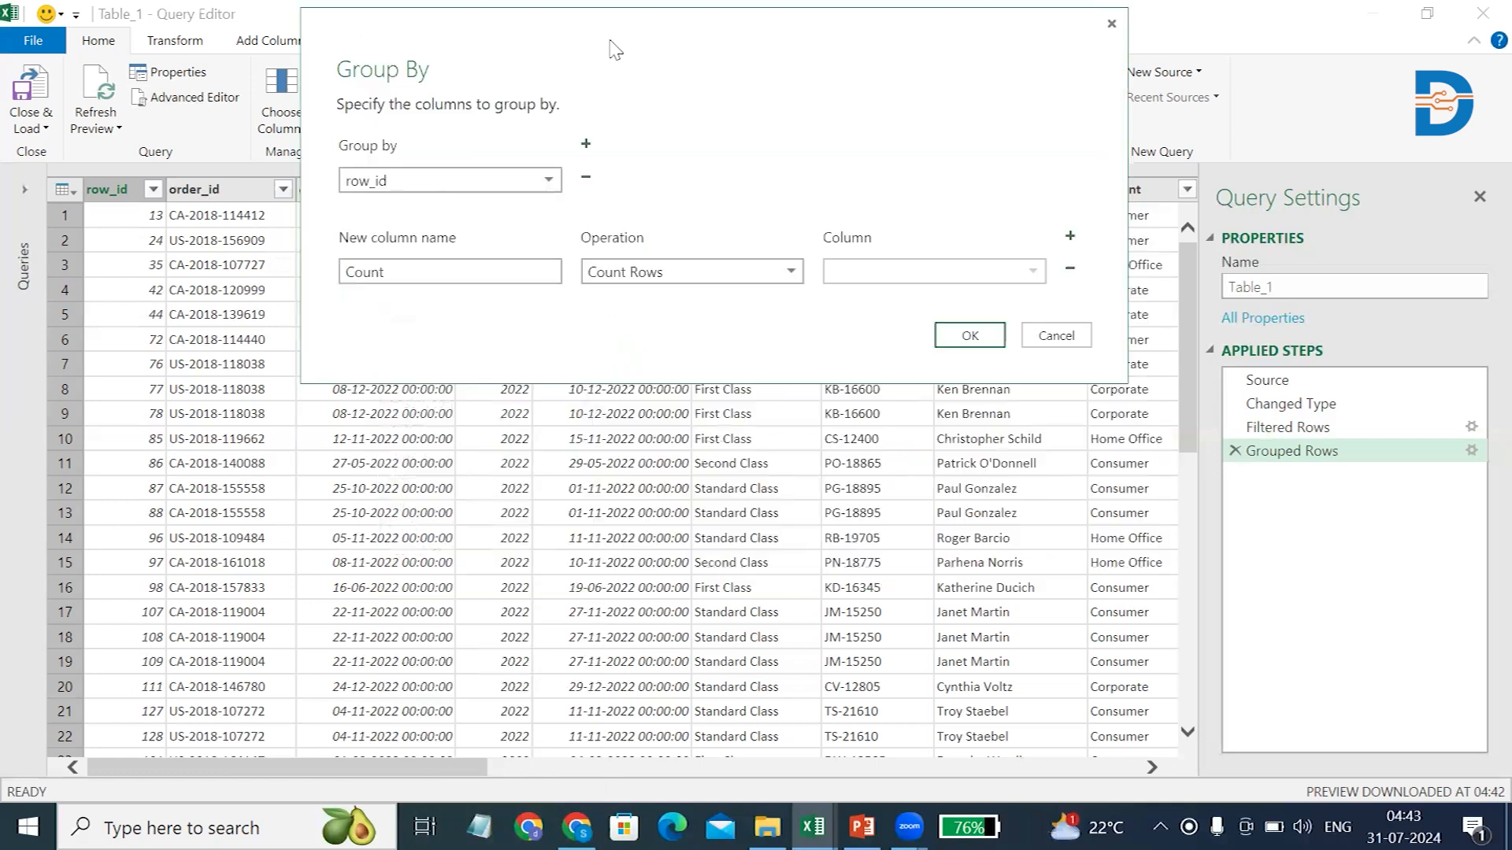
{"action": "left_click", "coordinate": [549, 182]}
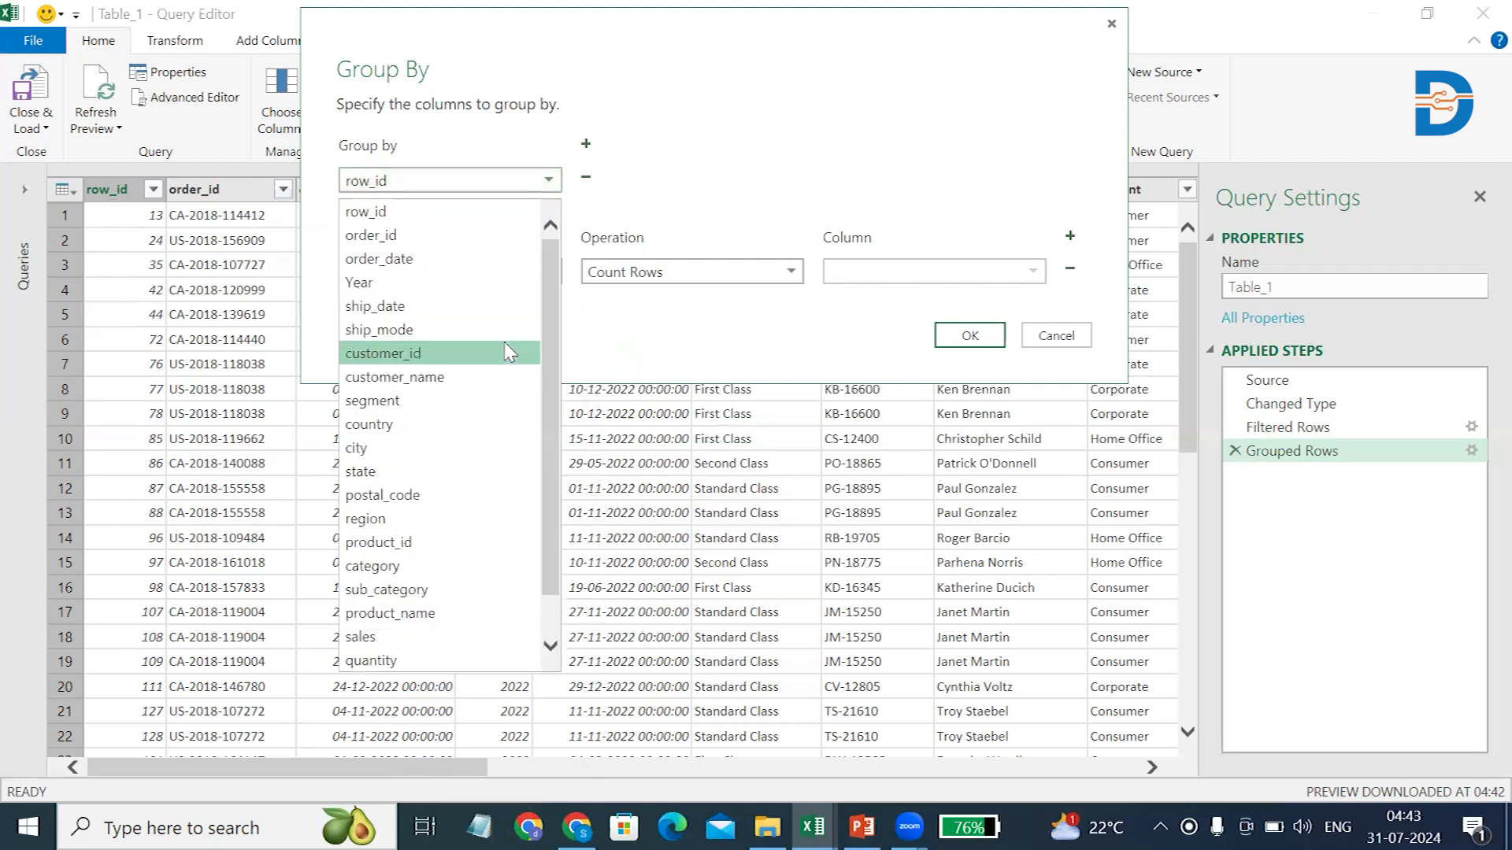
{"action": "left_click", "coordinate": [420, 590]}
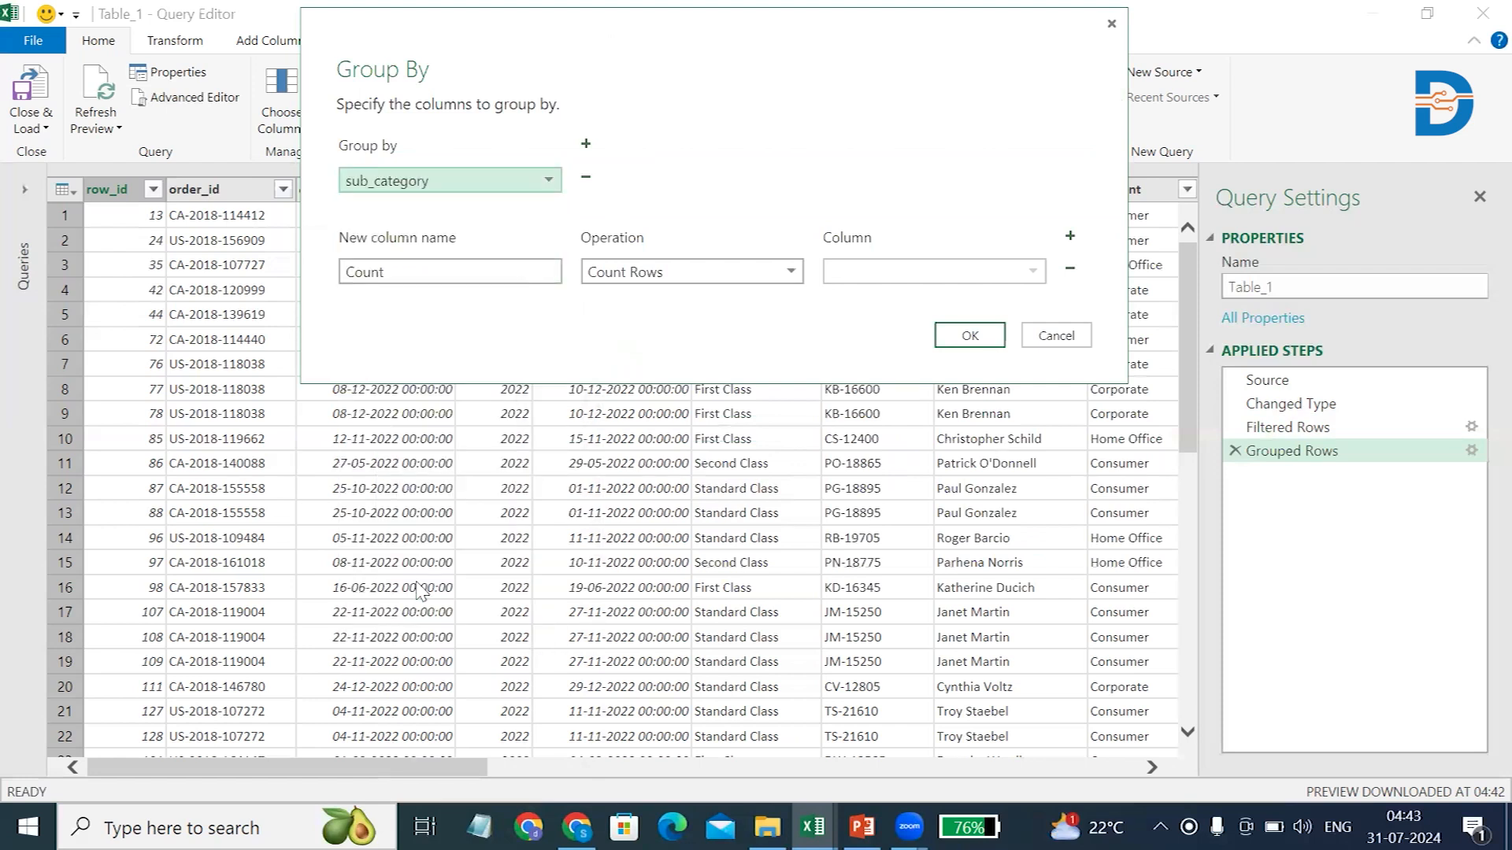
Name the new aggregated column Actual_sales in the Group By settings.
{"action": "left_click", "coordinate": [392, 270]}
{"action": "key", "text": "BackSpace"}
{"action": "key", "text": "BackSpace"}
{"action": "key", "text": "BackSpace"}
{"action": "key", "text": "BackSpace"}
{"action": "key", "text": "BackSpace"}
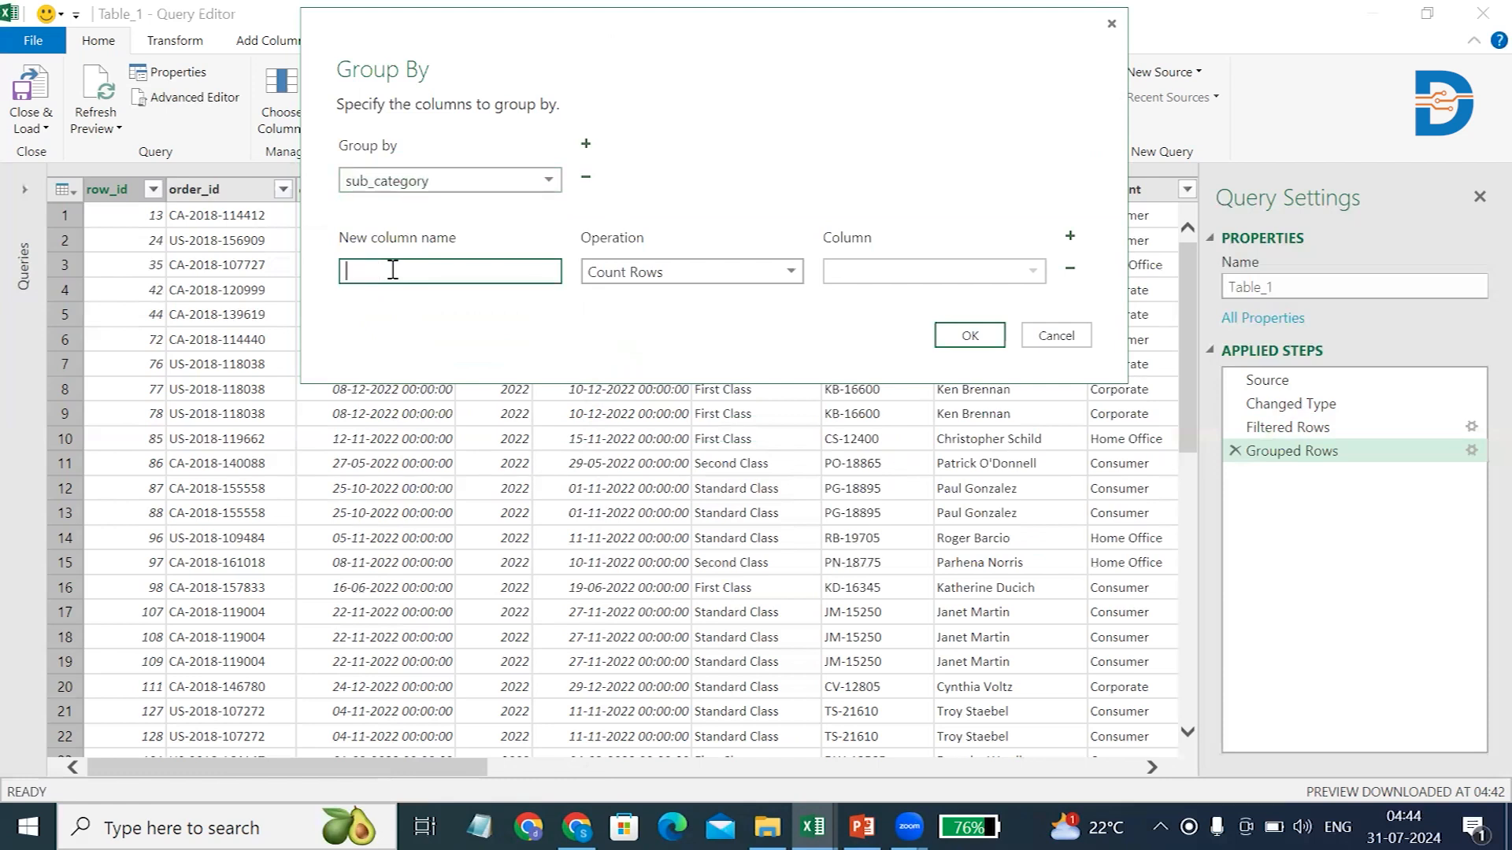
{"action": "type", "text": "Sub"}
{"action": "key", "text": "BackSpace"}
{"action": "key", "text": "BackSpace"}
{"action": "key", "text": "BackSpace"}
{"action": "type", "text": "Actual_sales"}
Set the aggregation to Sum of the sales column and apply the grouping.
{"action": "left_click", "coordinate": [601, 272]}
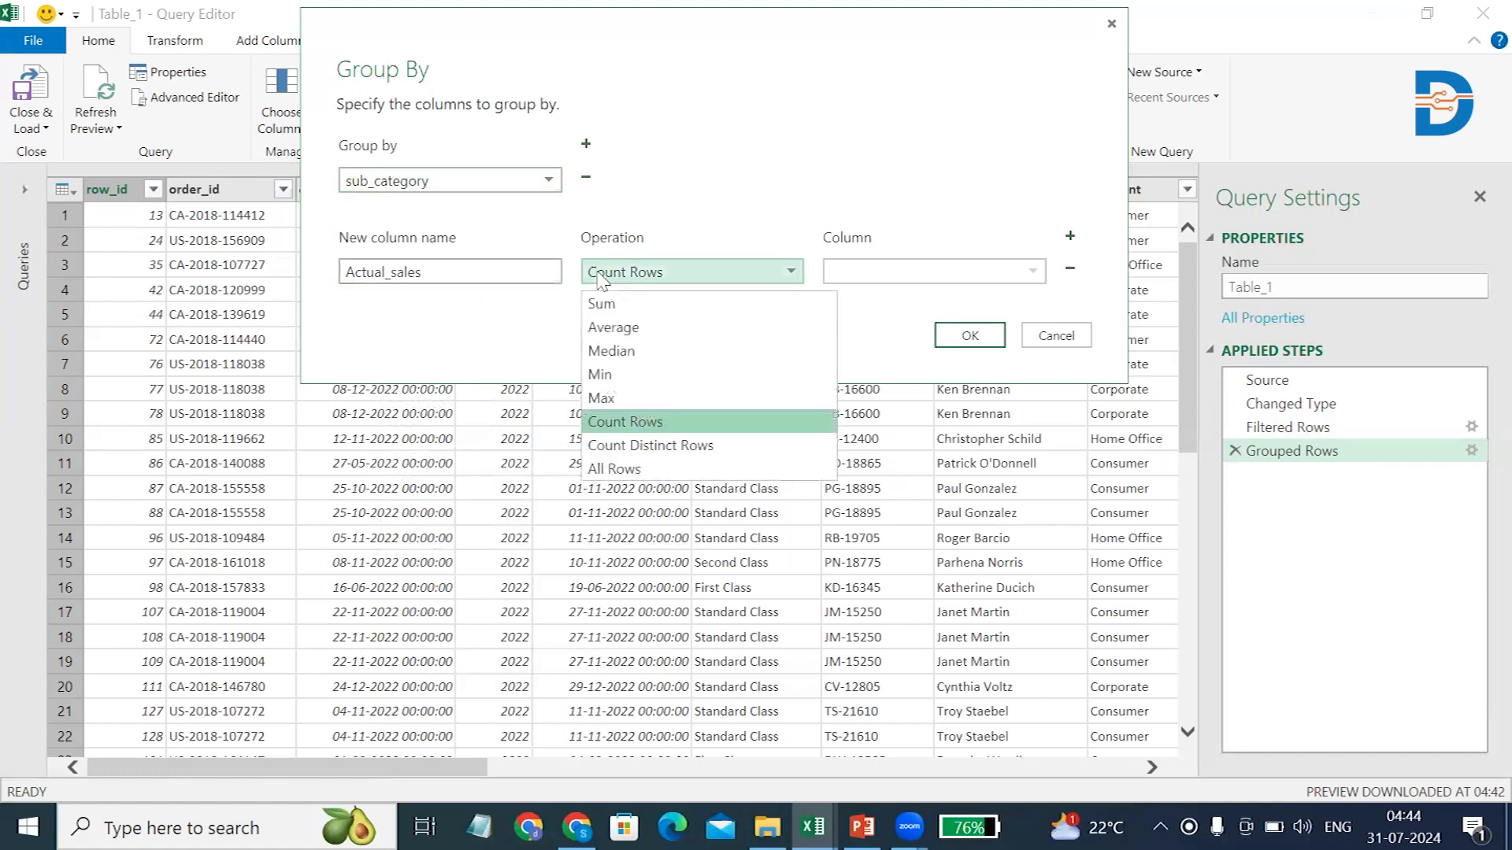
{"action": "left_click", "coordinate": [602, 304]}
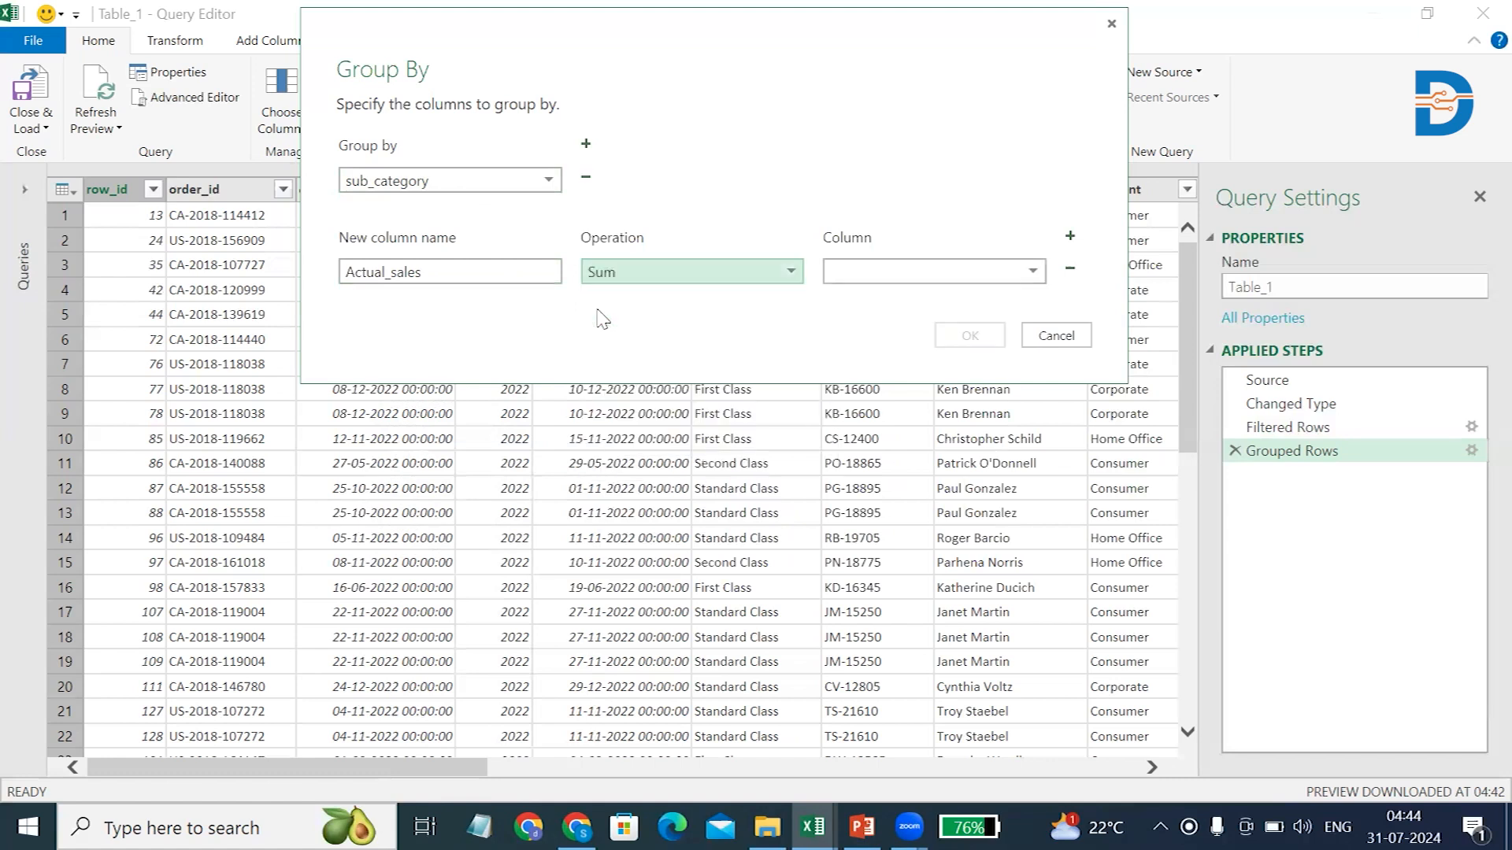
{"action": "left_click", "coordinate": [928, 272]}
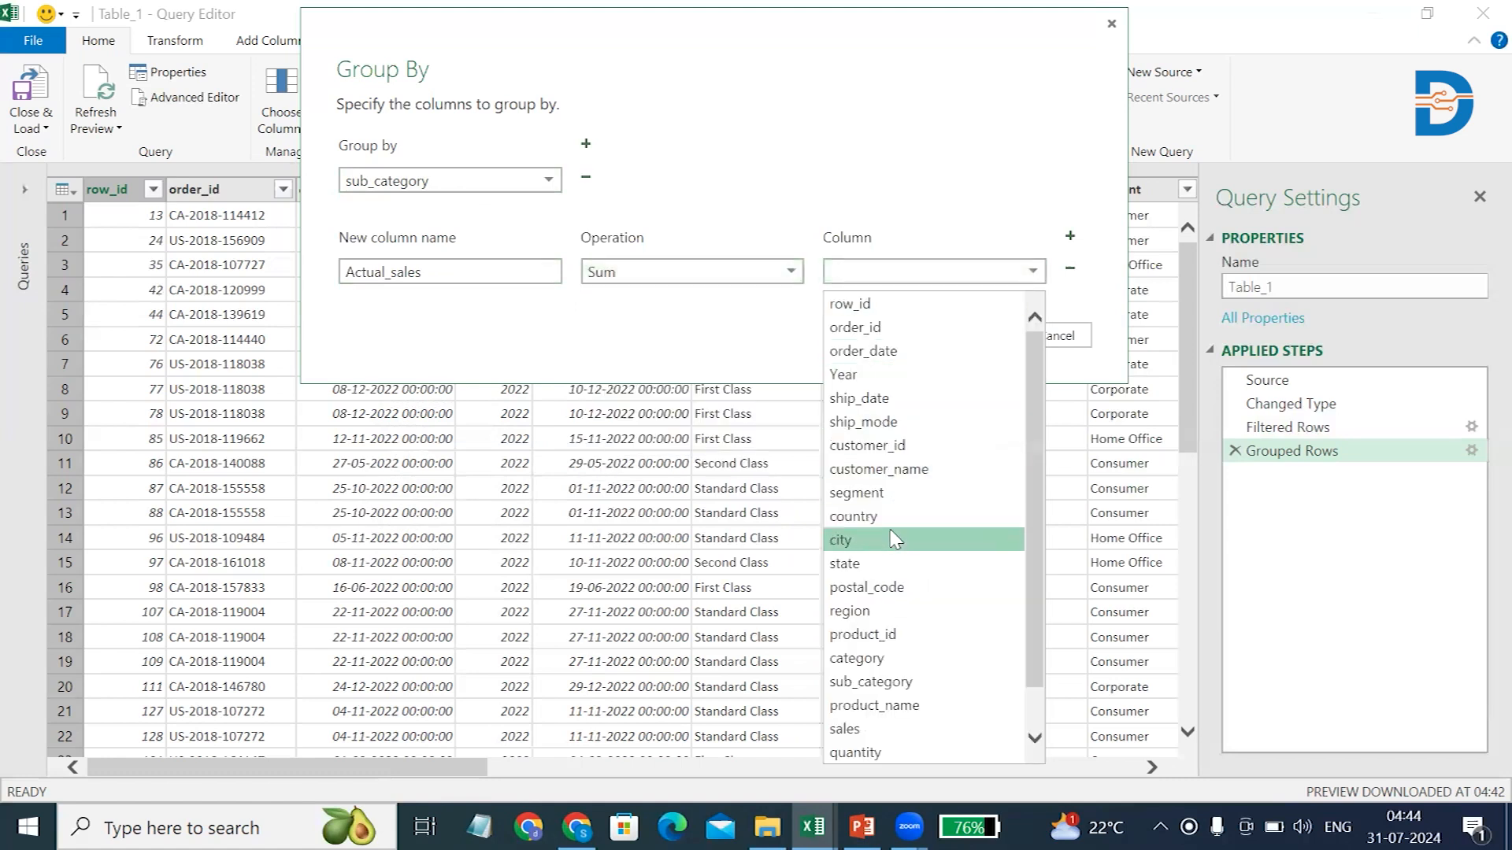
{"action": "left_click", "coordinate": [900, 728]}
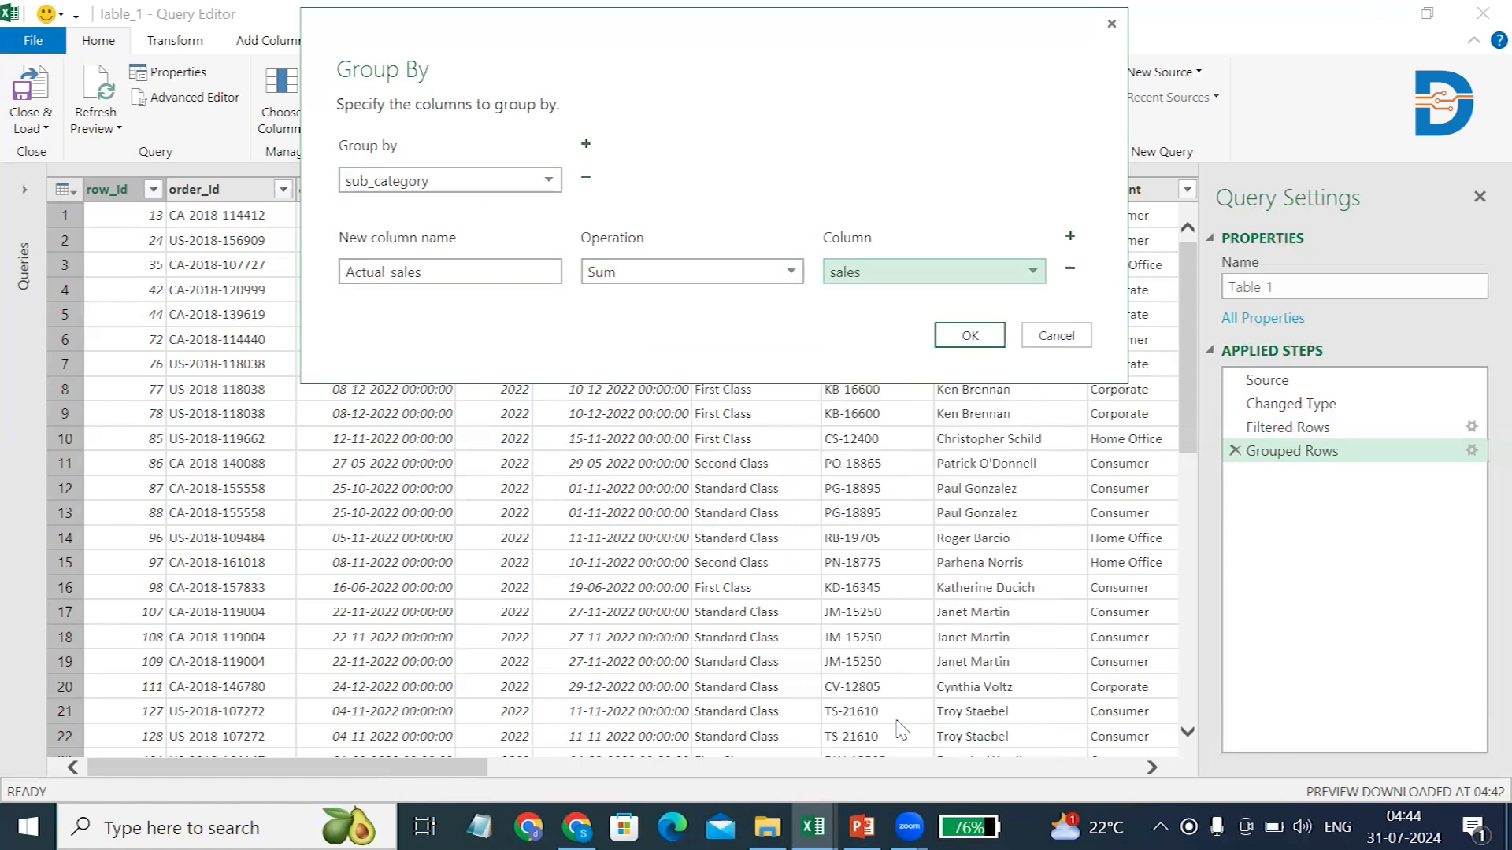
{"action": "left_click", "coordinate": [988, 333]}
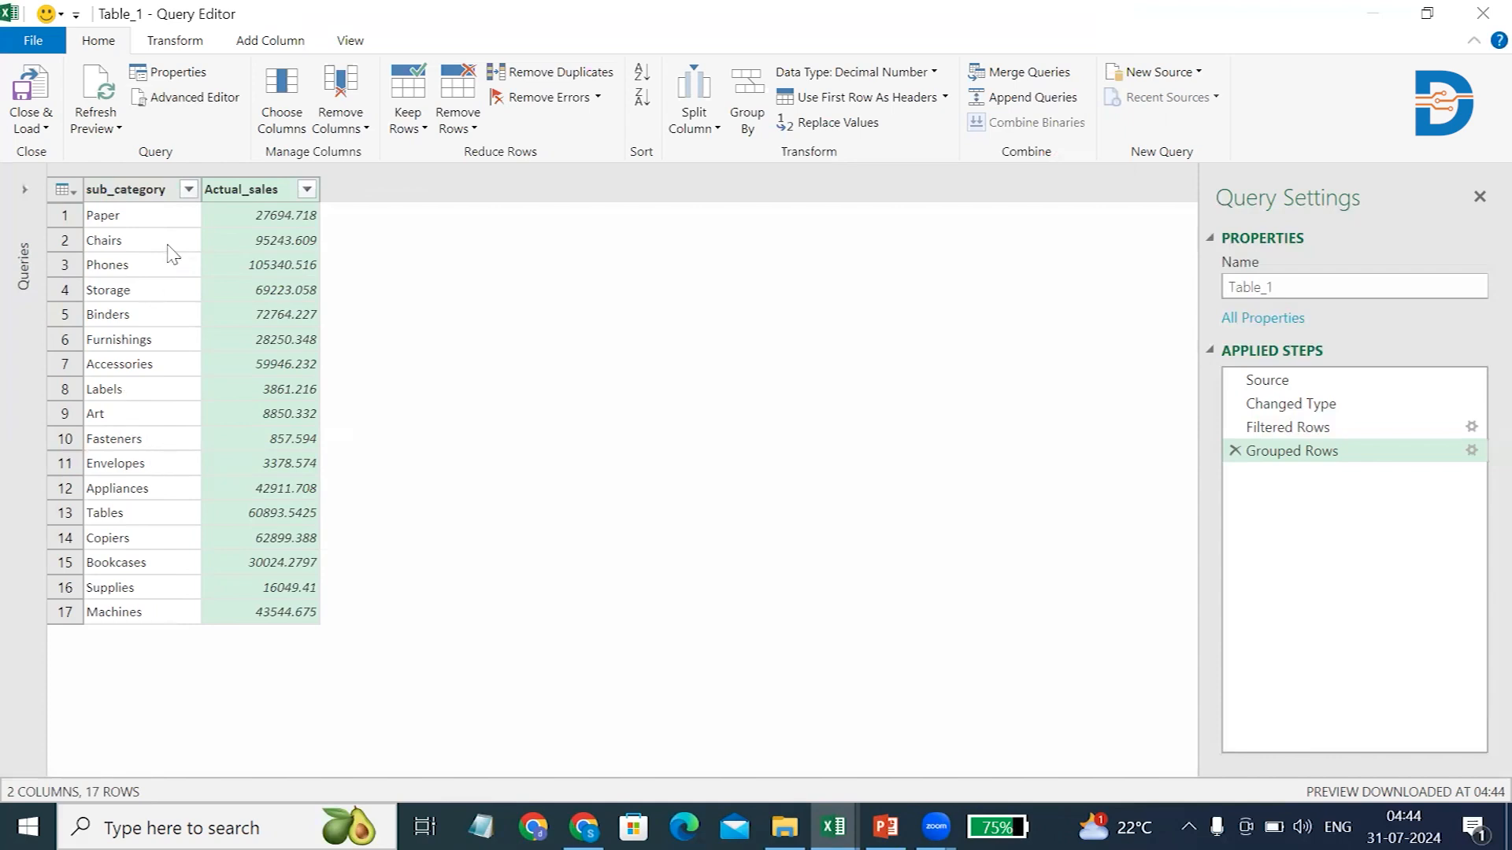
Sort the grouped rows ascending by sub_category and load the query into a new worksheet.
{"action": "left_click", "coordinate": [188, 191]}
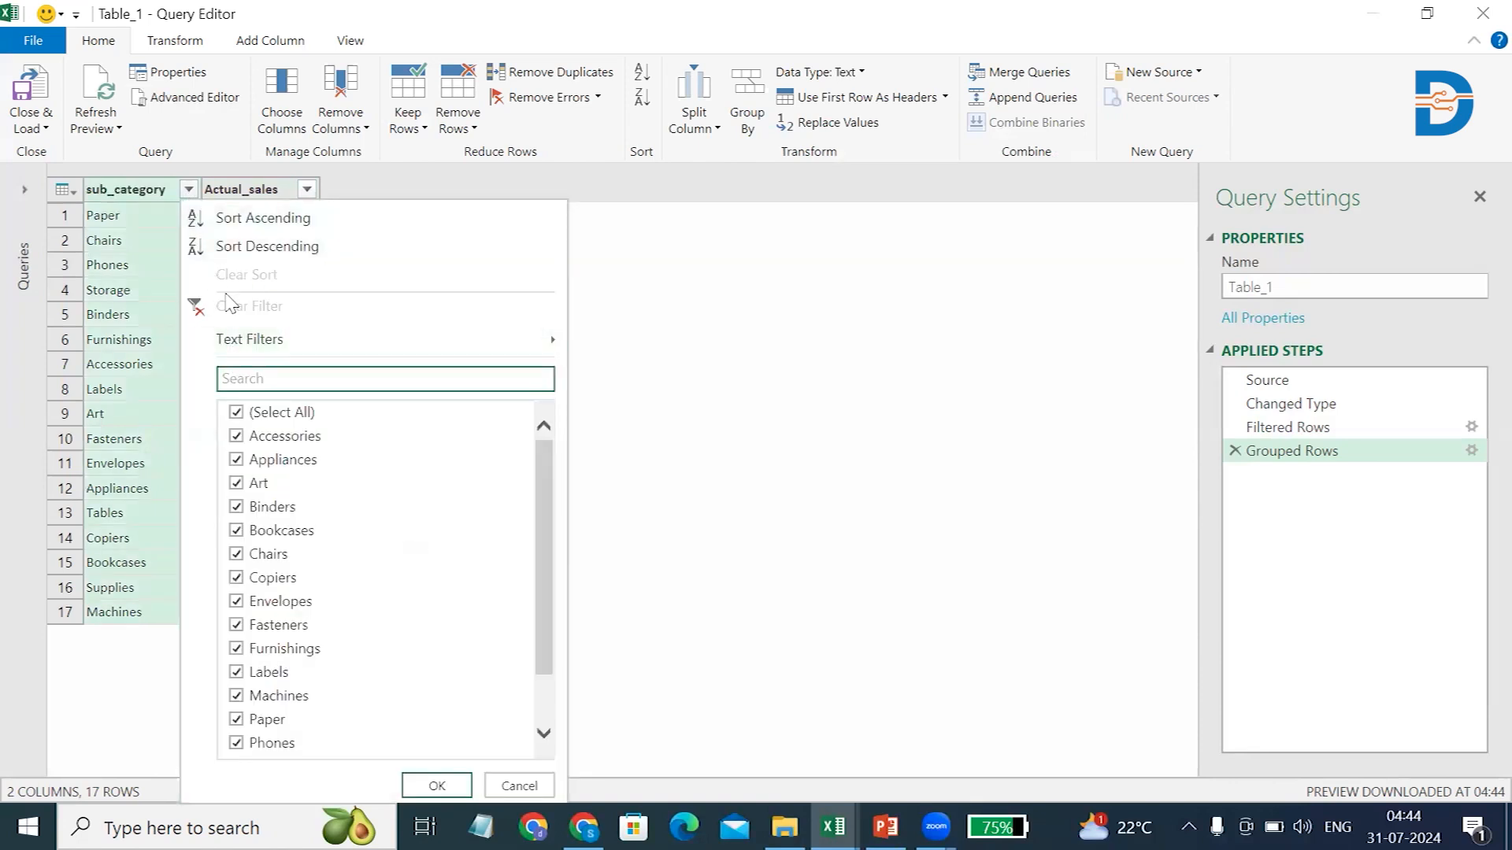
{"action": "left_click", "coordinate": [226, 224]}
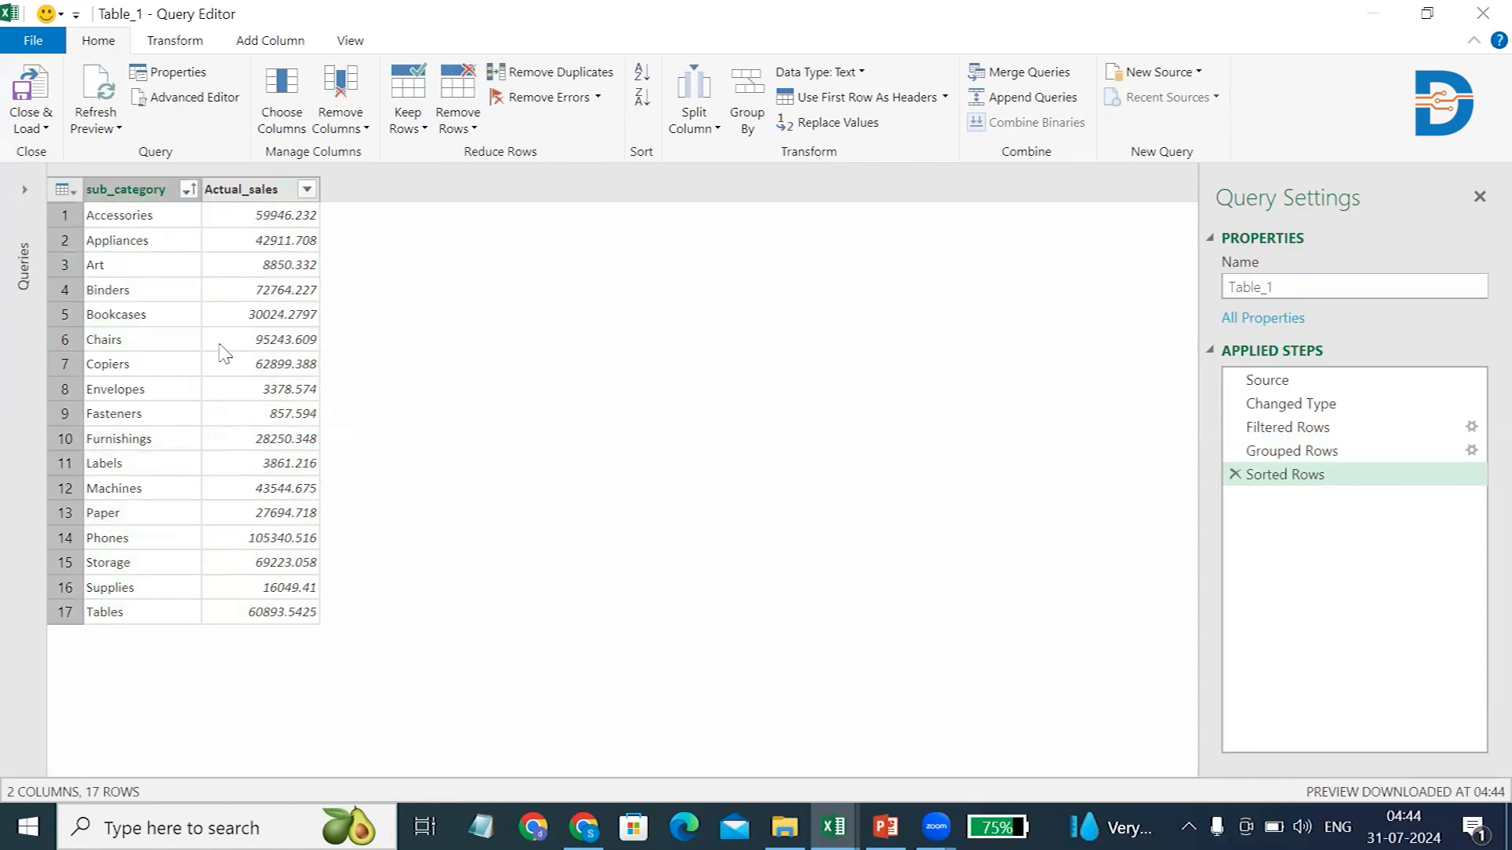
{"action": "left_click", "coordinate": [25, 108]}
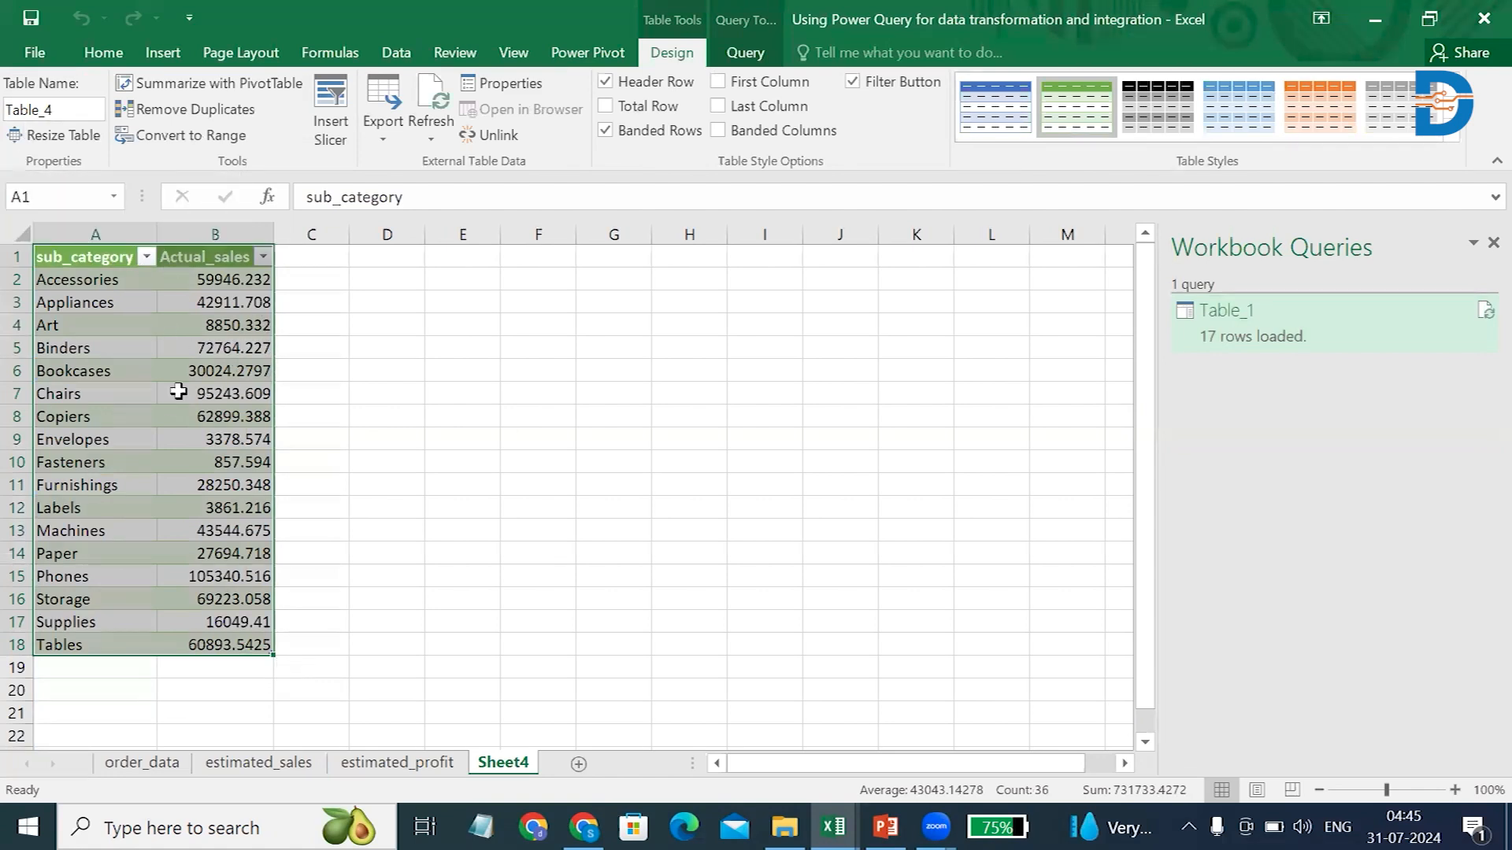
Rename the worksheet with the loaded Actual_sales table as "actual sales".
{"action": "double_click", "coordinate": [508, 762]}
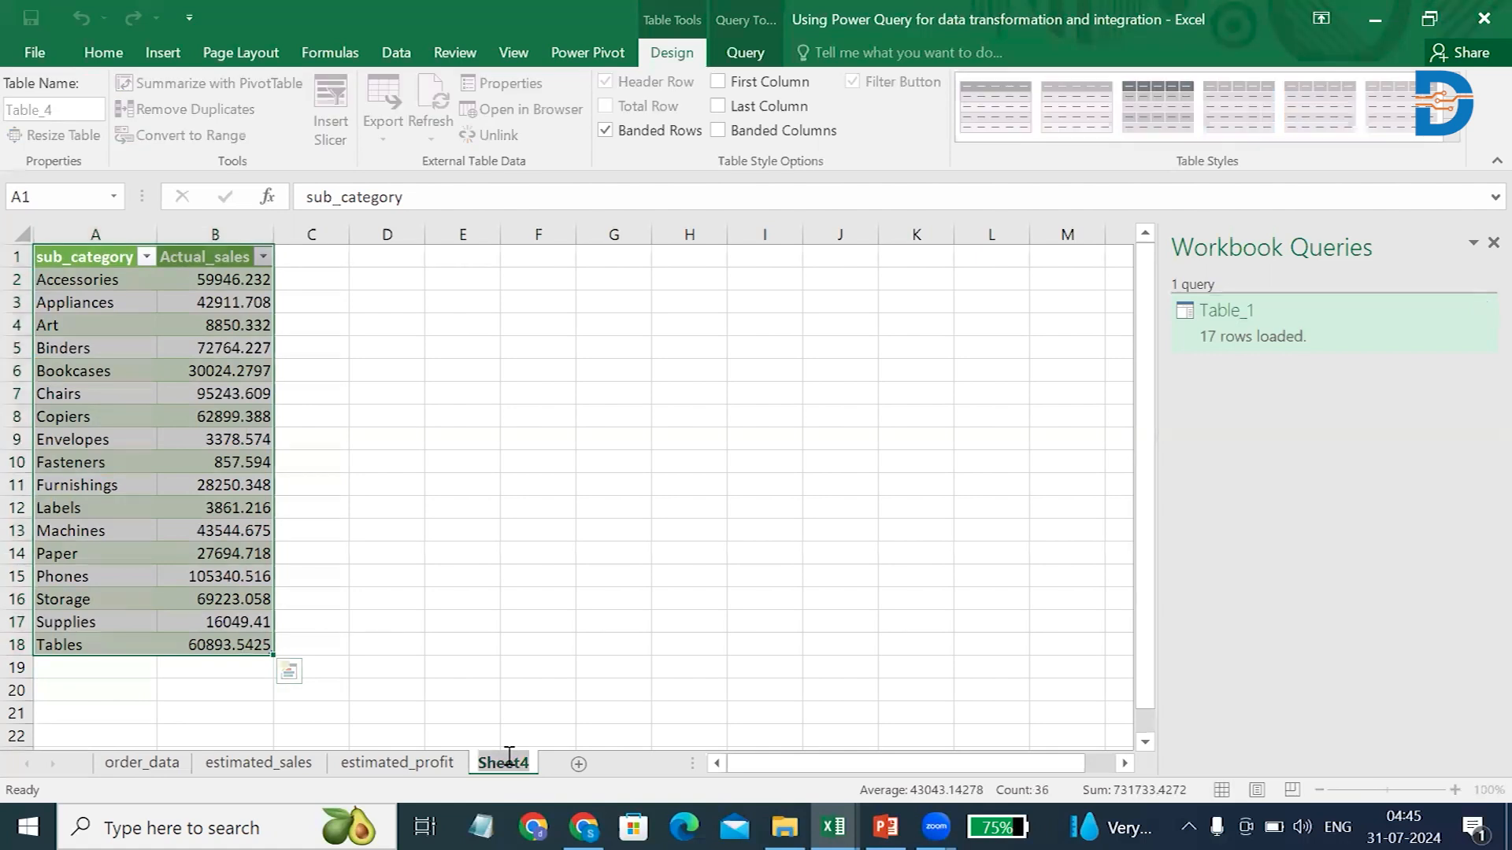
{"action": "key", "text": "BackSpace"}
{"action": "type", "text": "actual sales"}
{"action": "key", "text": "Return"}
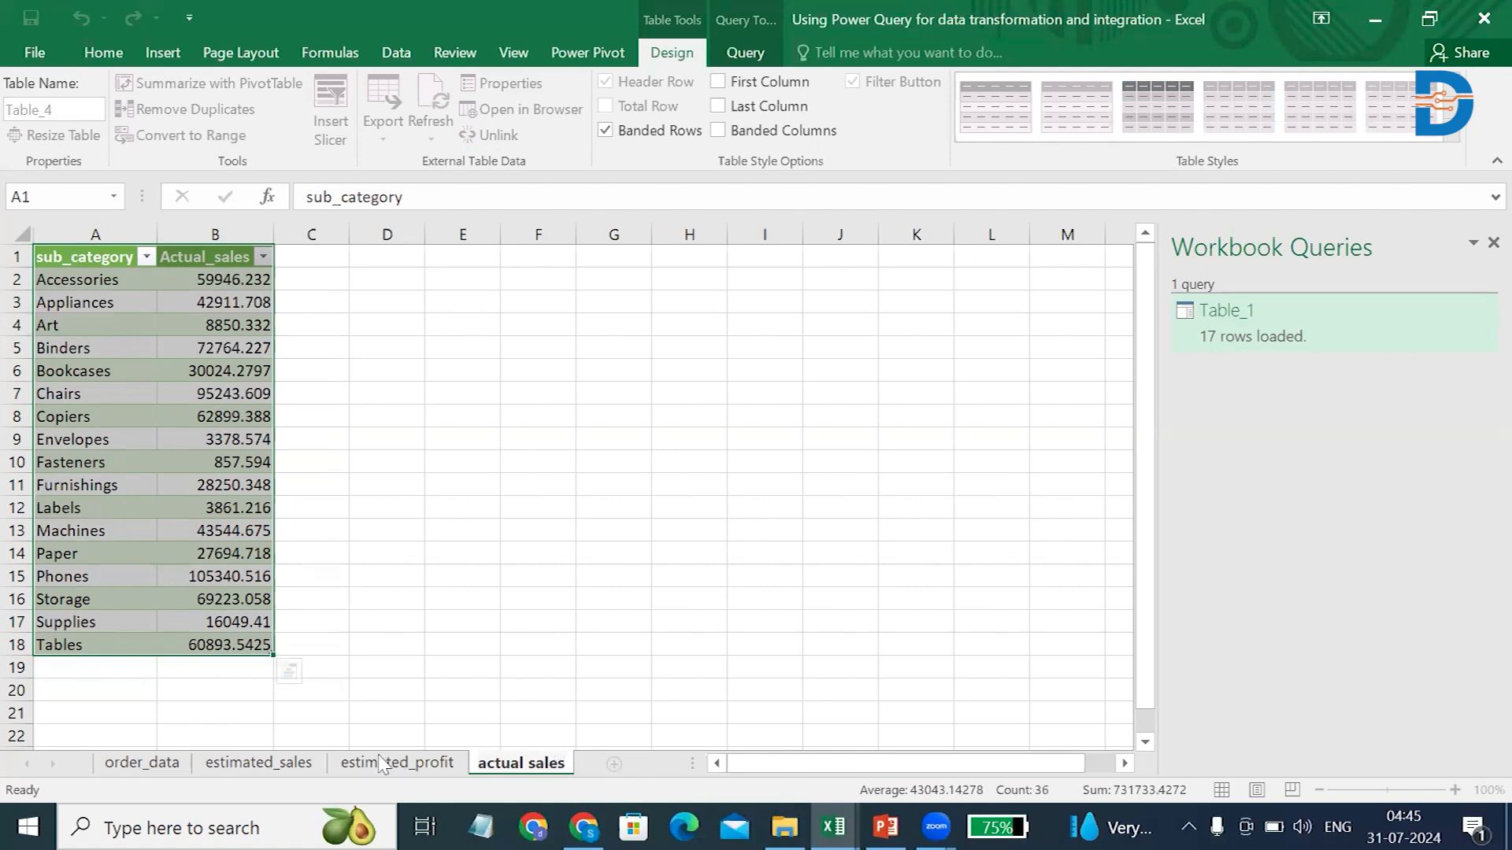
Create a query from the table on the estimated_sales sheet and open it in the Query Editor.
{"action": "left_click", "coordinate": [268, 763]}
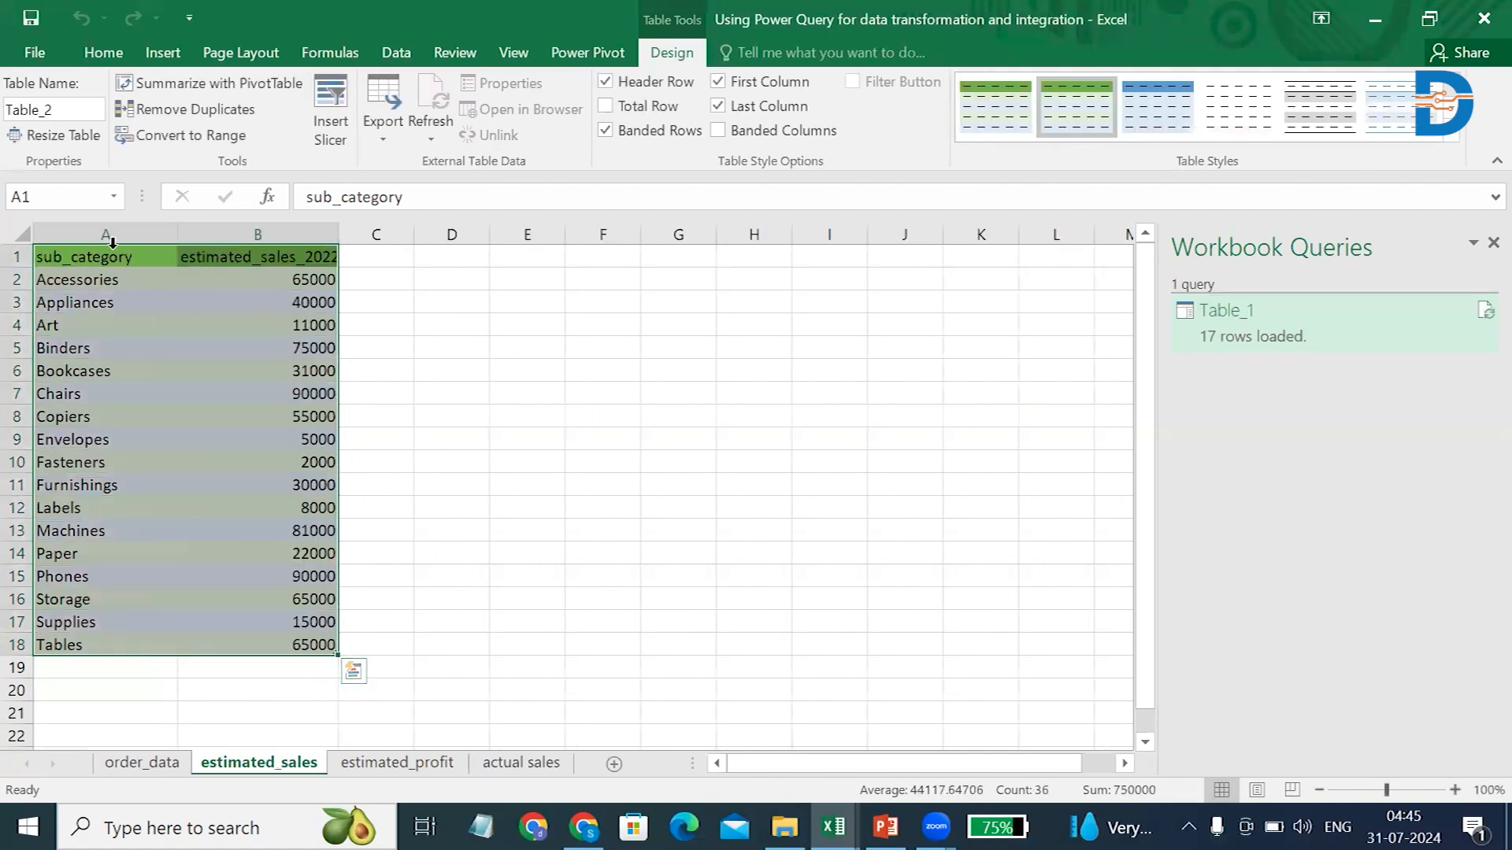
{"action": "left_click", "coordinate": [394, 54]}
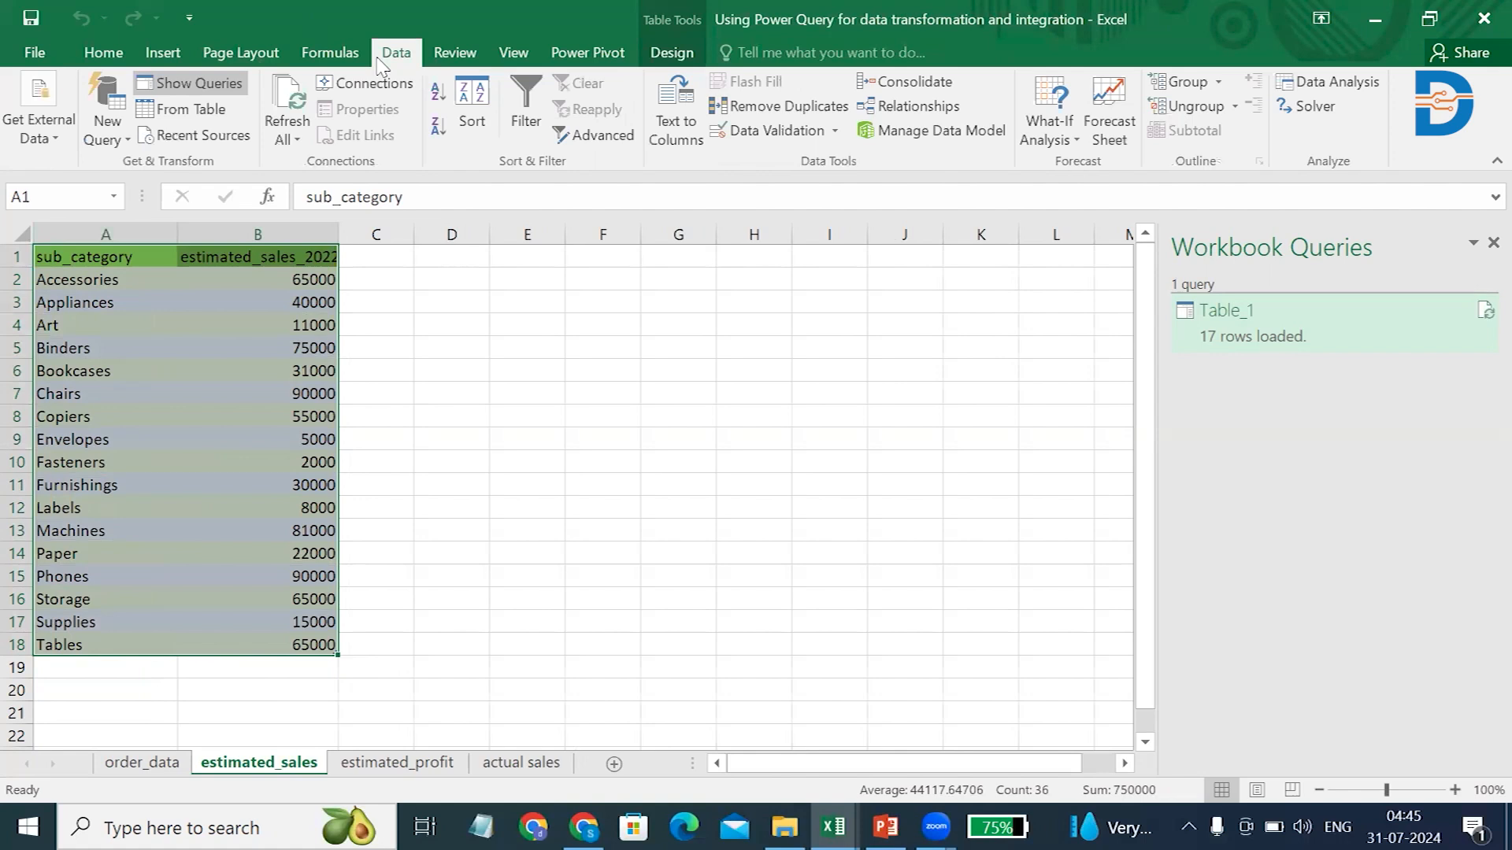
{"action": "left_click", "coordinate": [214, 115]}
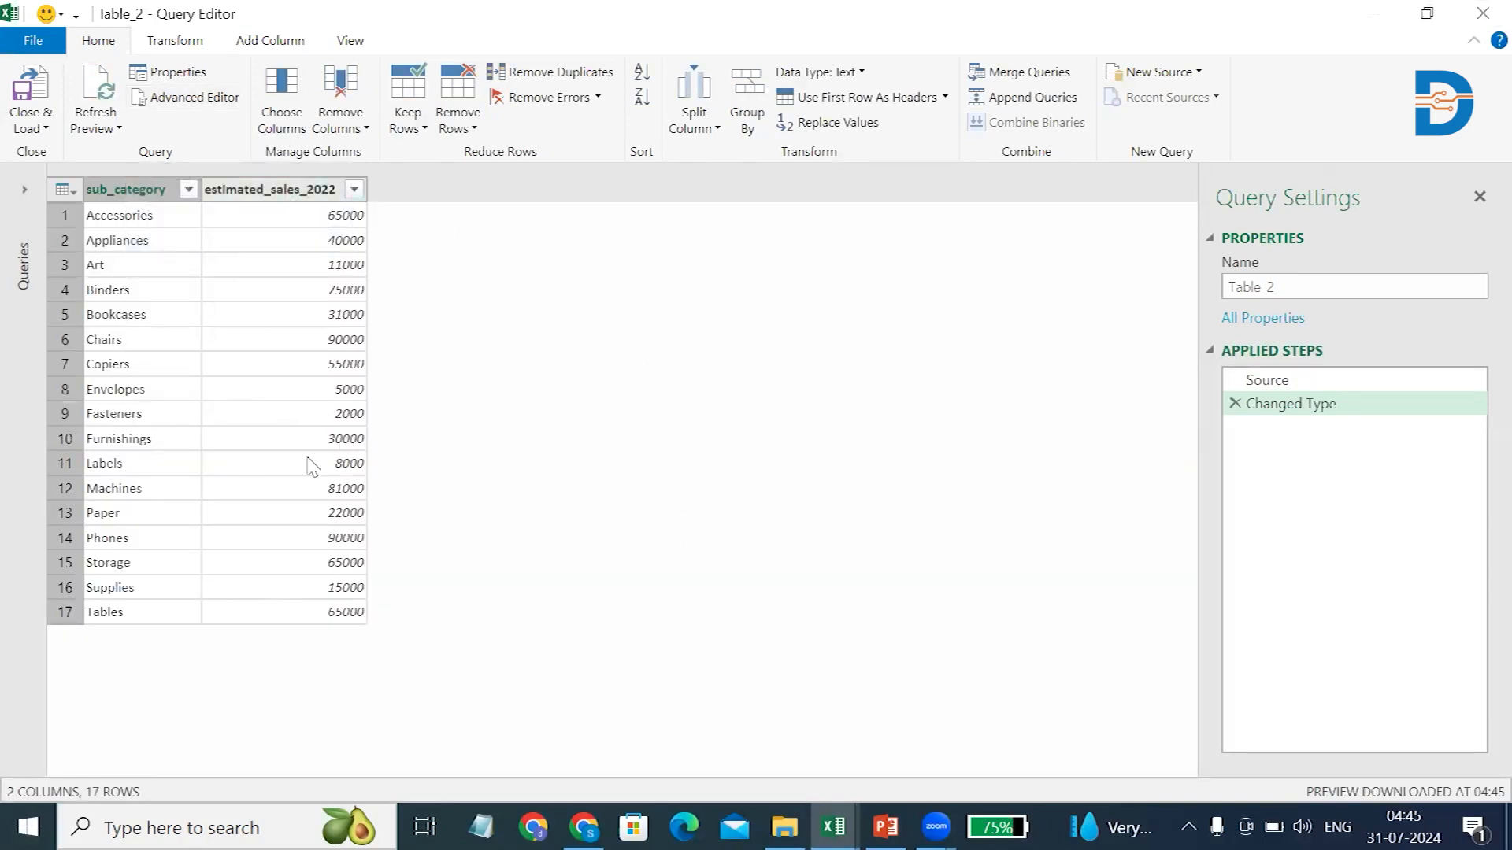
Close and load the estimated sales query into a new worksheet without transforming its columns.
{"action": "left_click", "coordinate": [241, 189]}
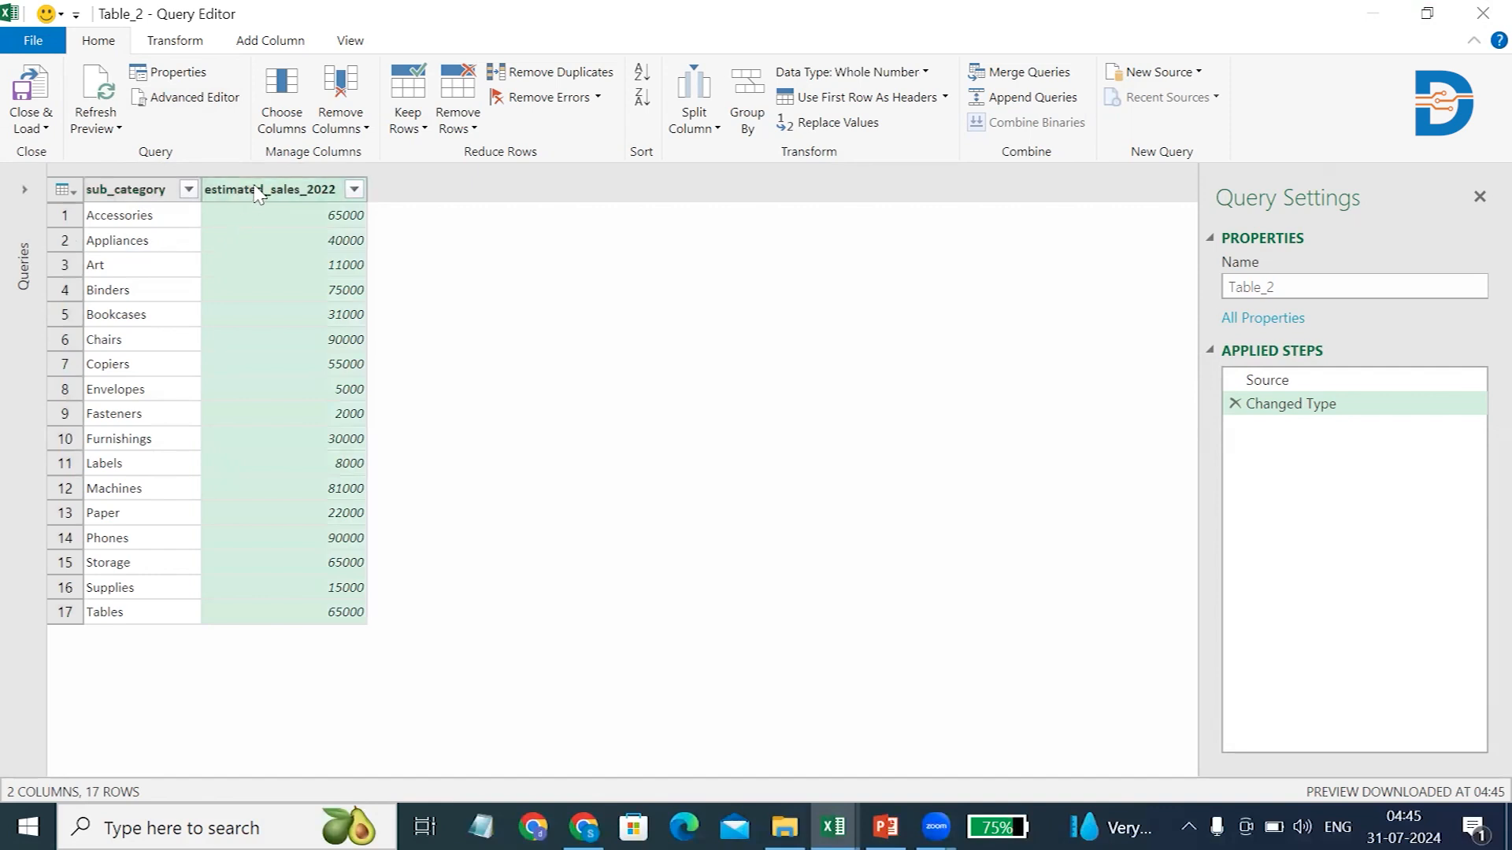
{"action": "right_click", "coordinate": [257, 192]}
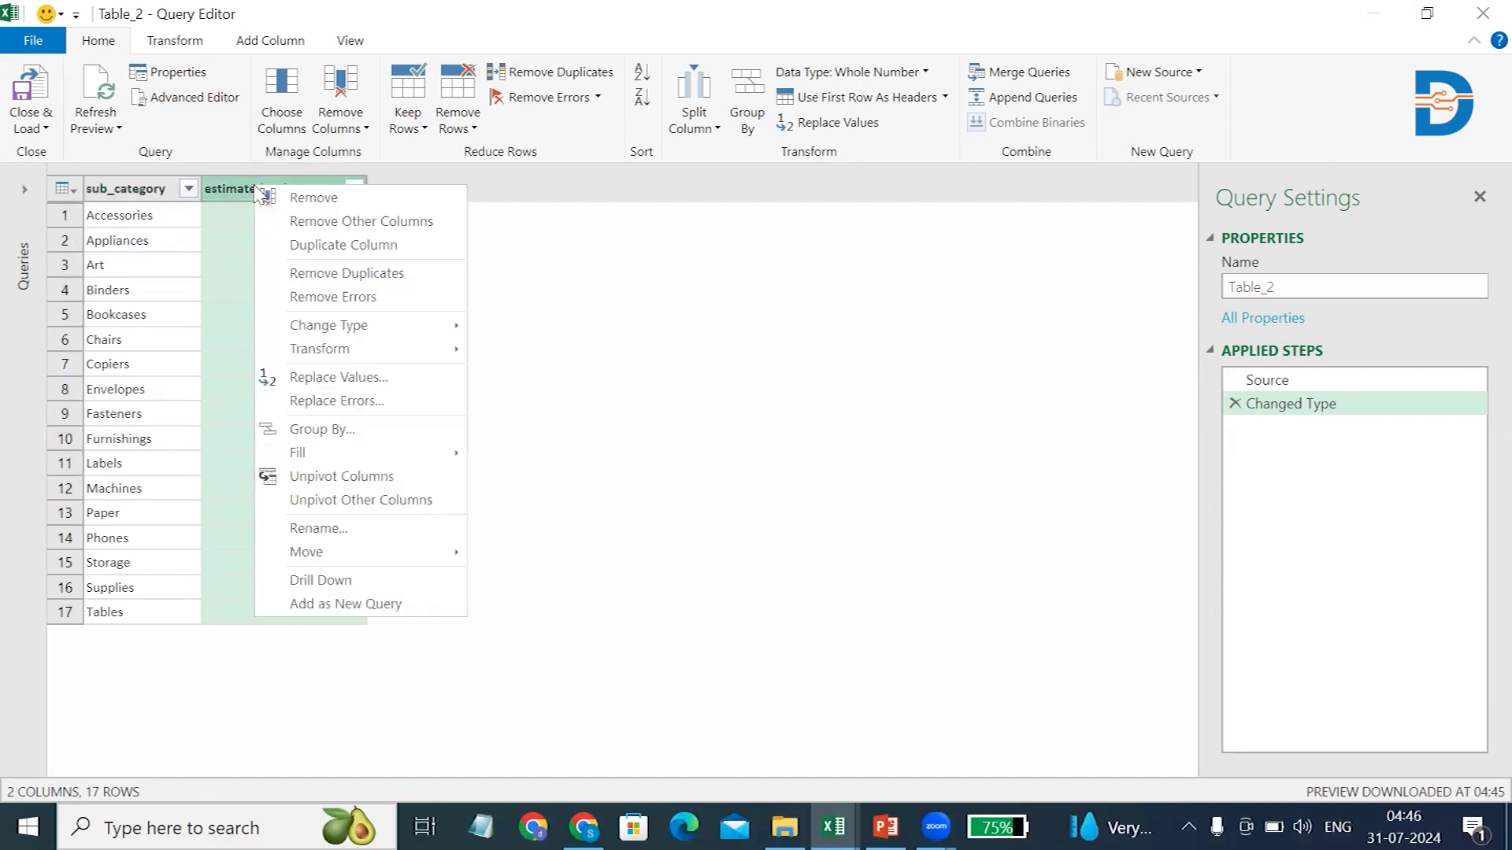
{"action": "left_click", "coordinate": [707, 334]}
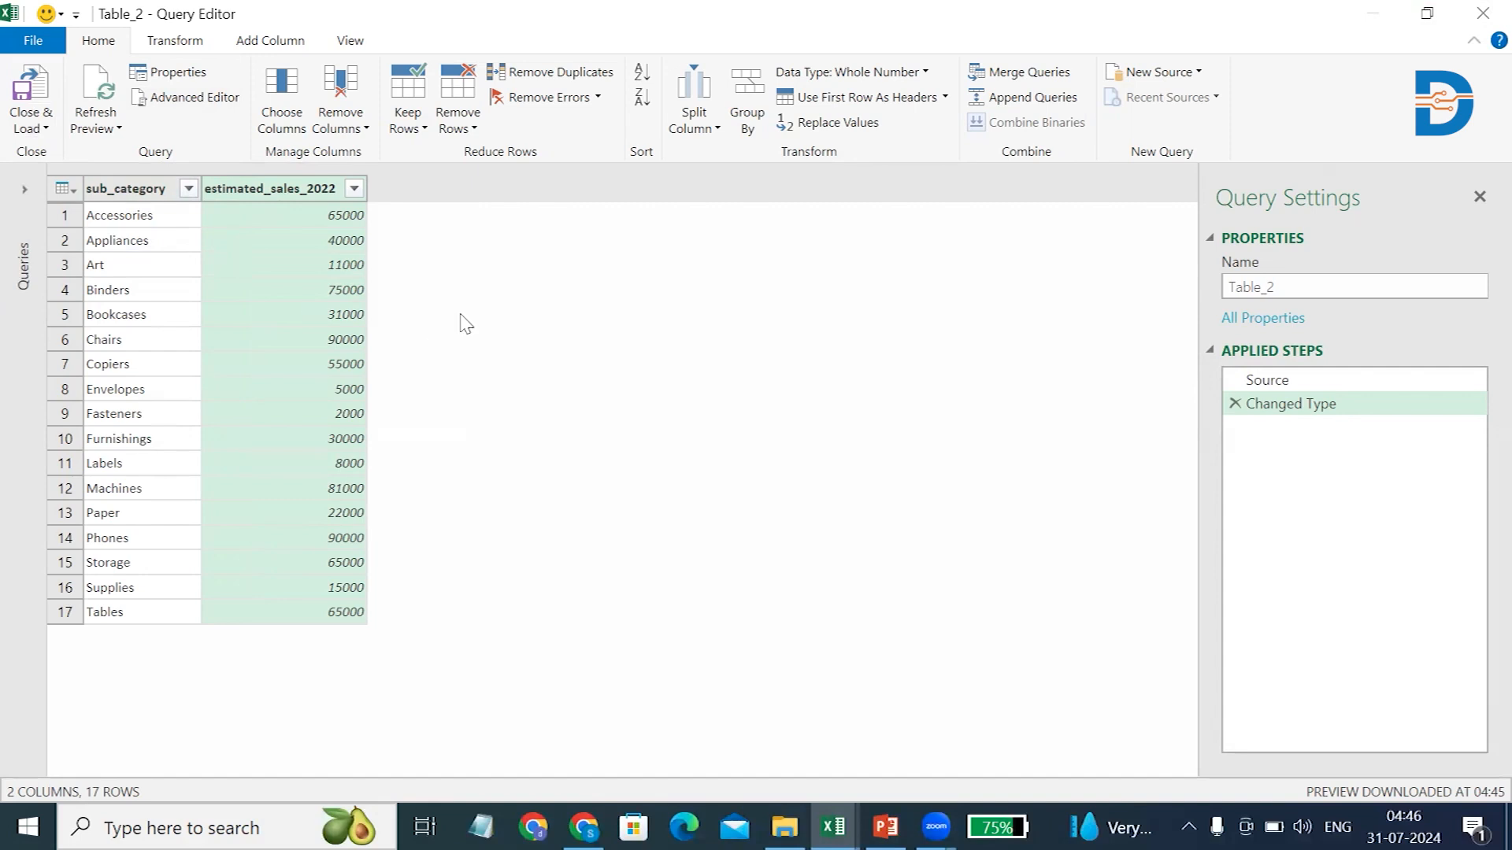
{"action": "left_click", "coordinate": [106, 191]}
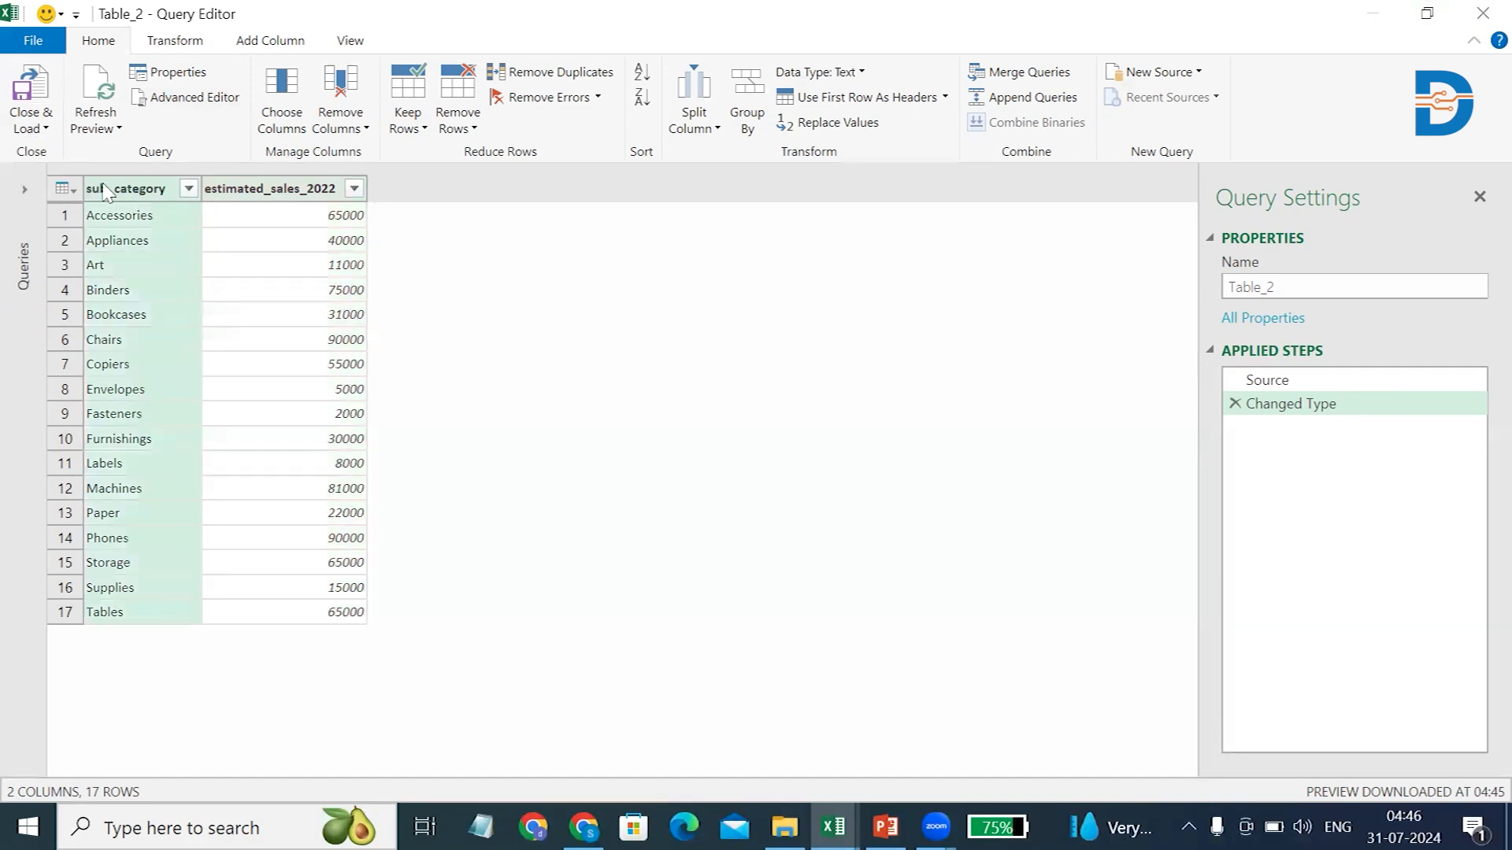
{"action": "left_click", "coordinate": [41, 123]}
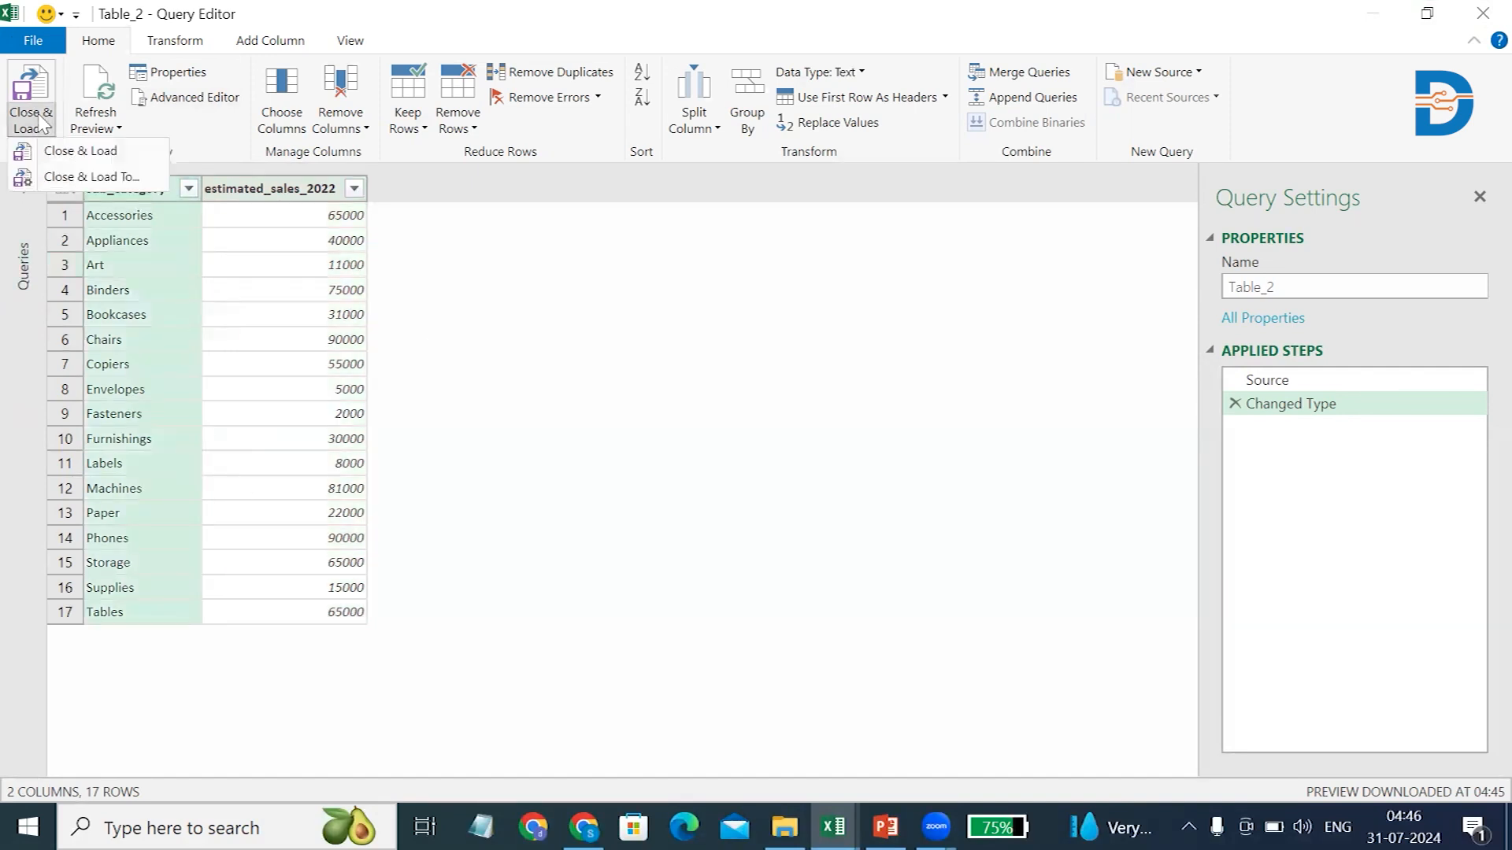
{"action": "left_click", "coordinate": [63, 154]}
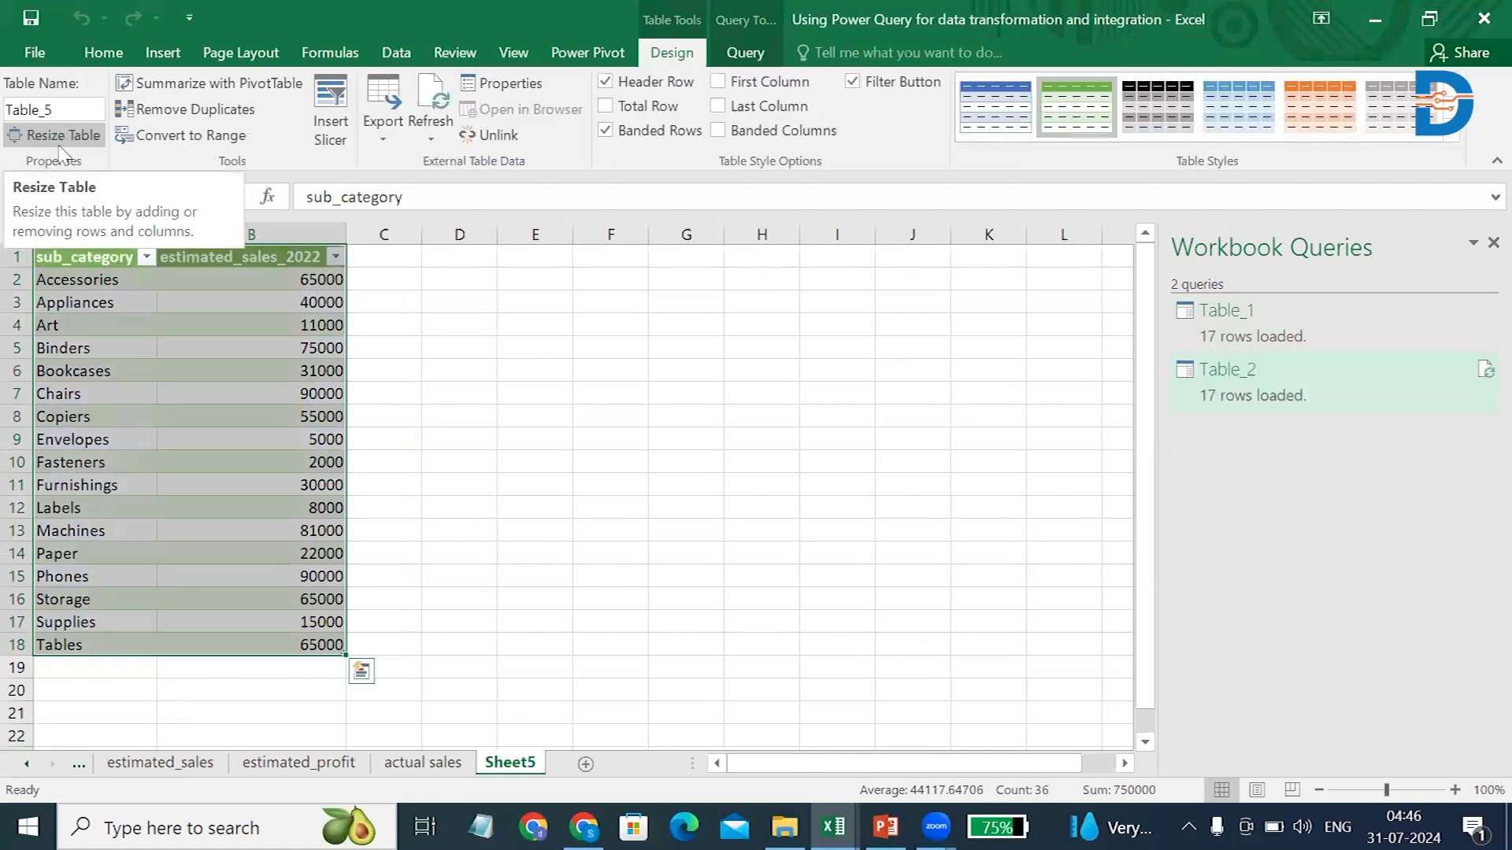
Rename the sheet holding the loaded estimated sales table as "query estimated sales" and widen its sub_category column.
{"action": "double_click", "coordinate": [519, 758]}
{"action": "key", "text": "BackSpace"}
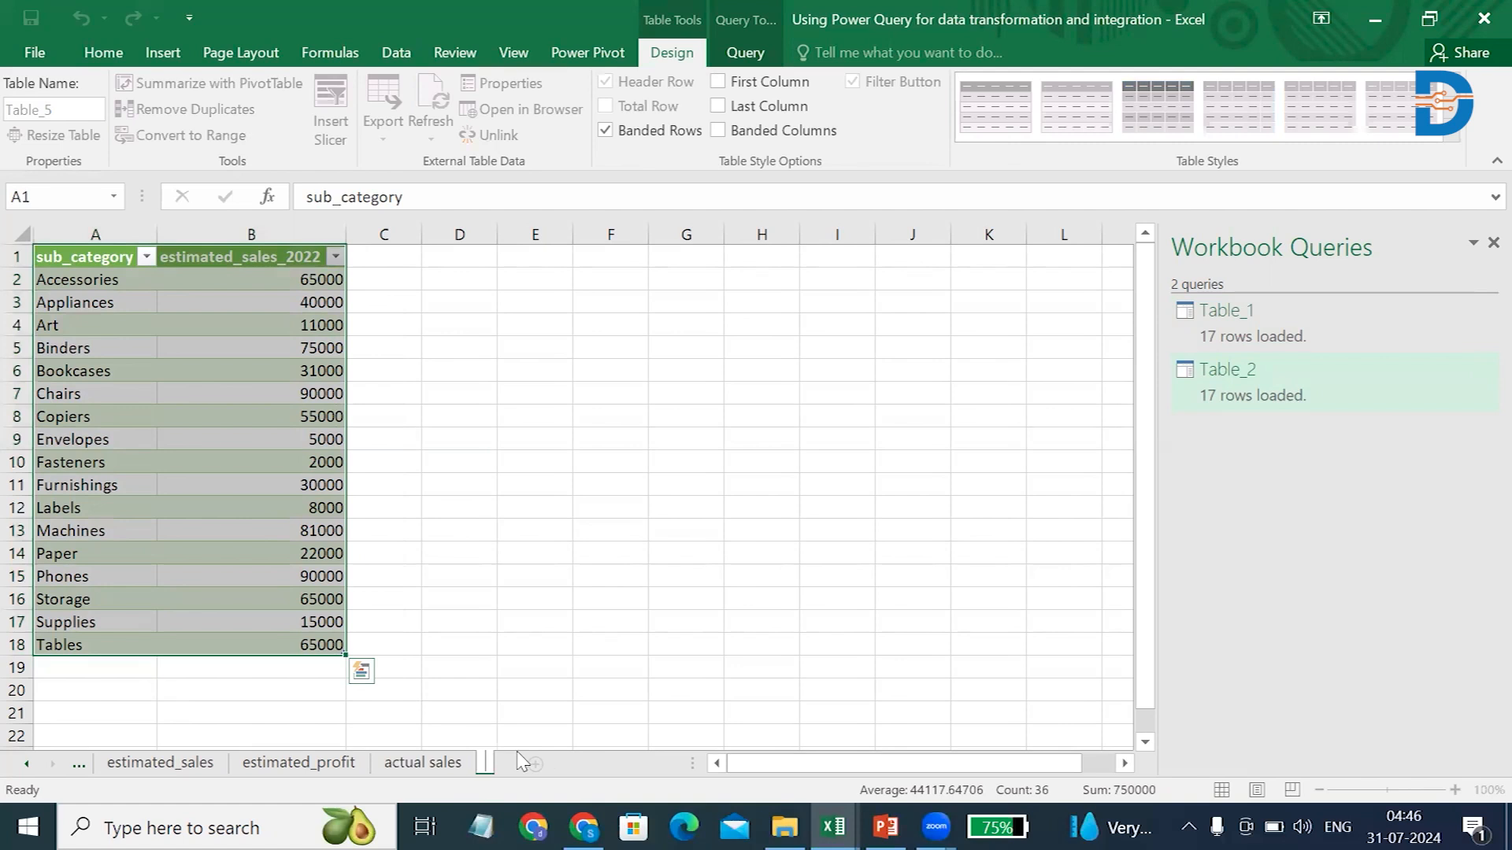
{"action": "type", "text": "query estim"}
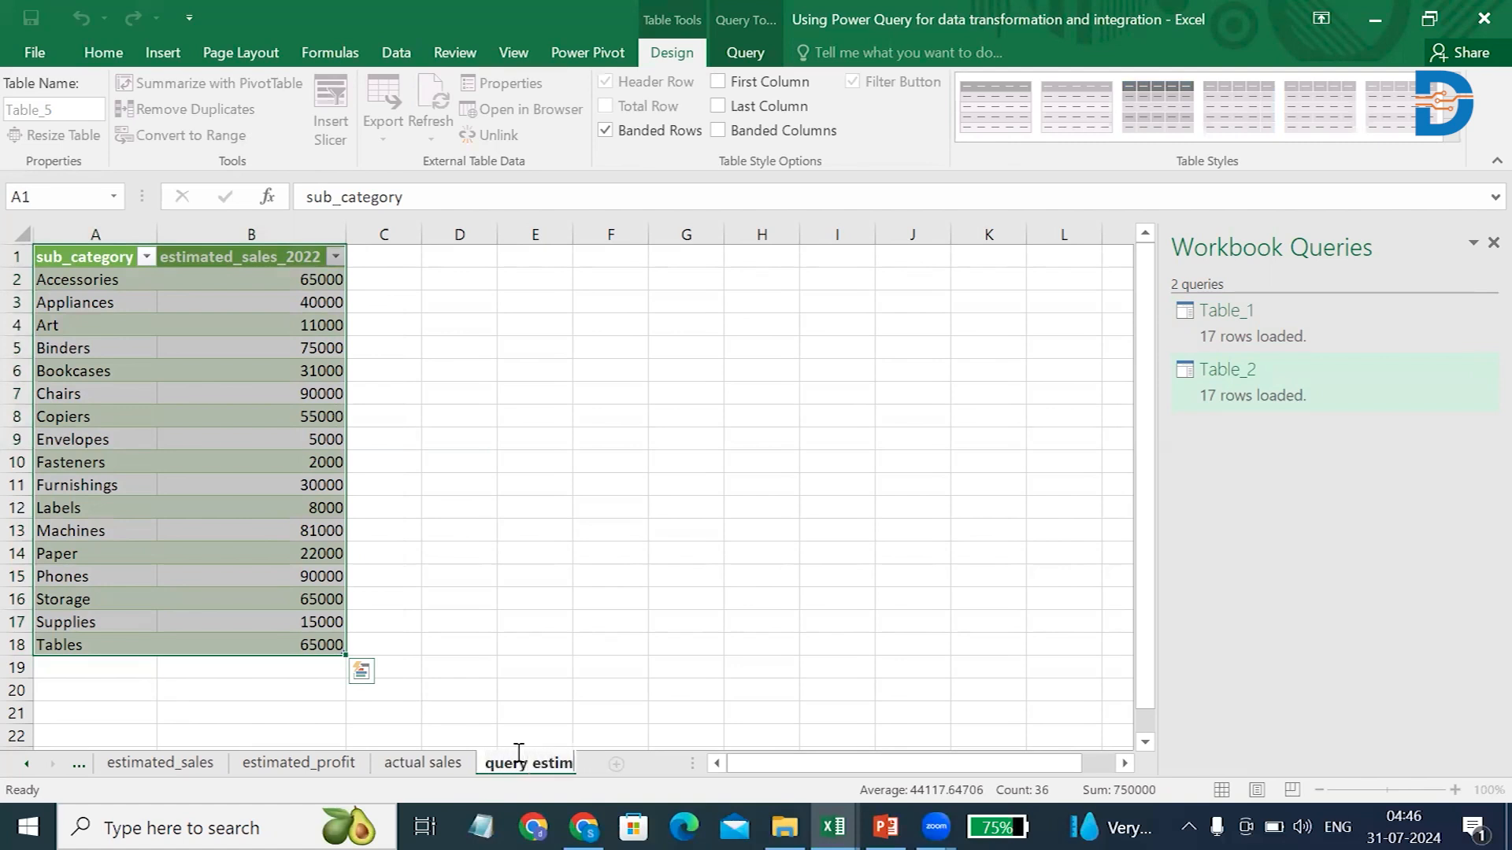
{"action": "type", "text": "ated sal"}
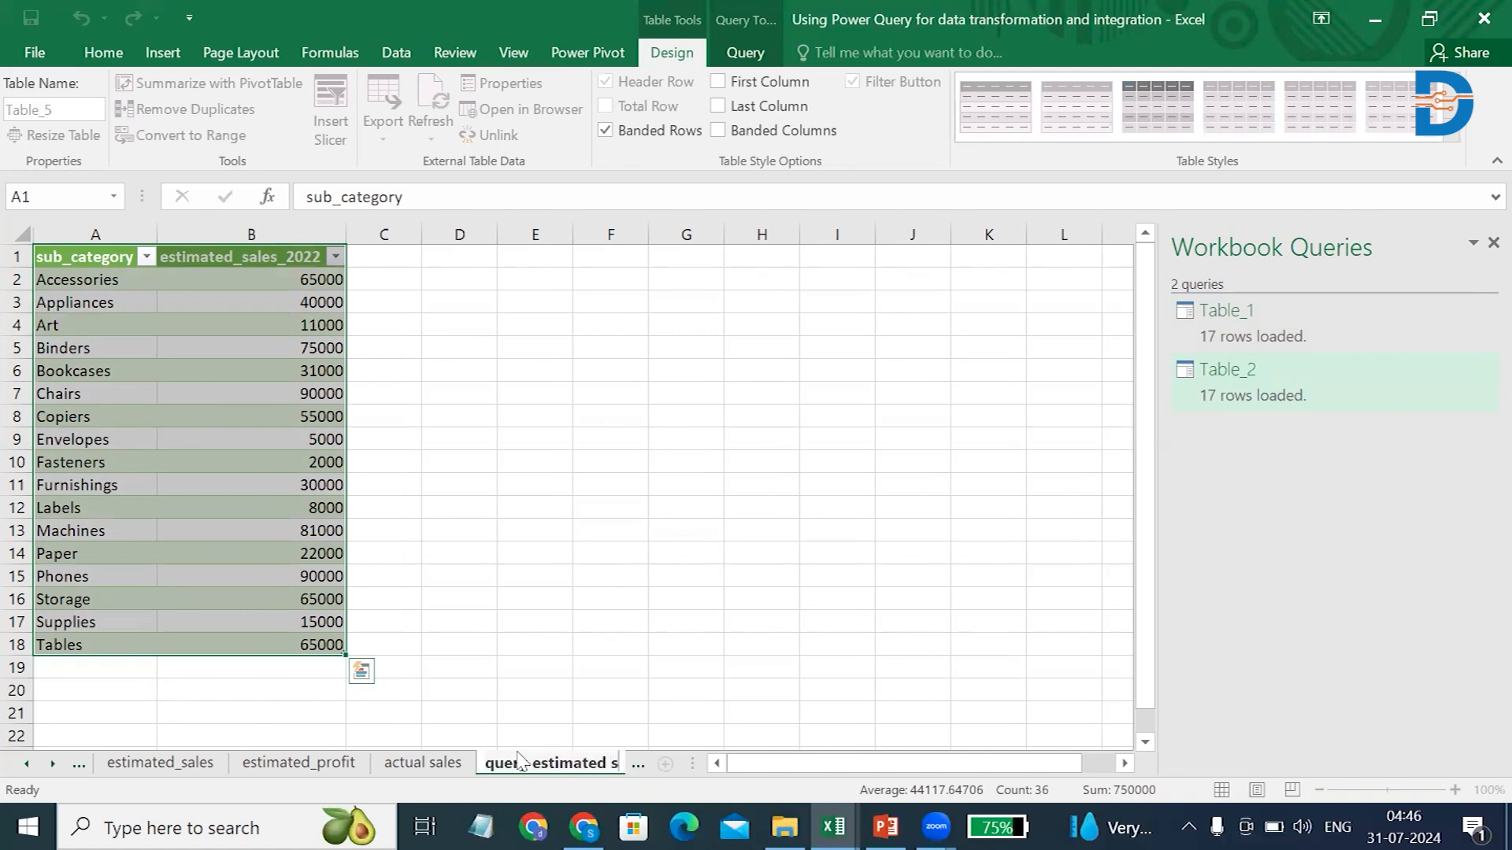
{"action": "type", "text": "es"}
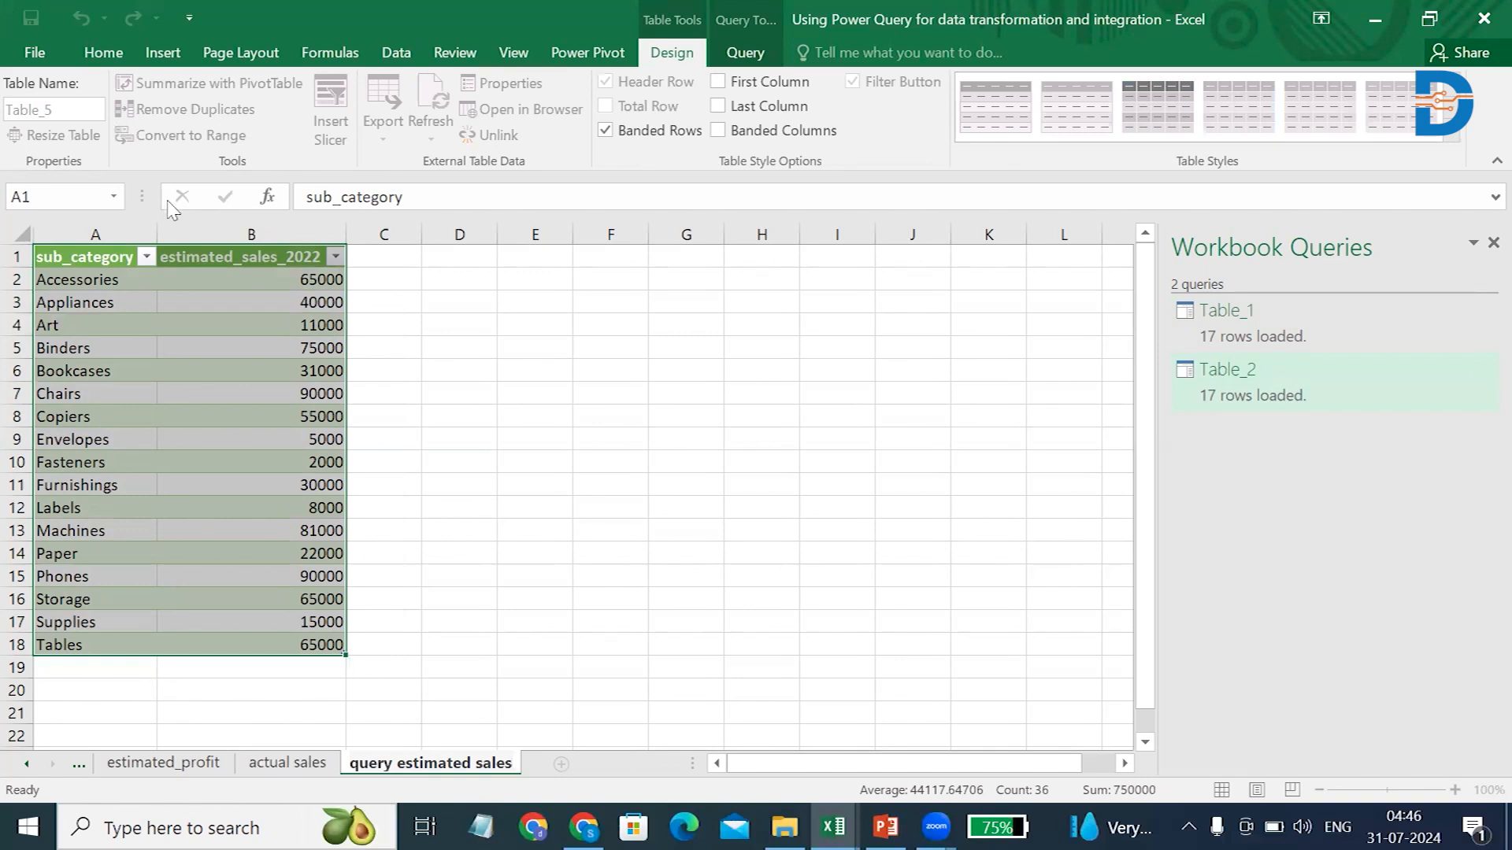
{"action": "left_click_drag", "start_coordinate": [153, 229], "coordinate": [200, 229]}
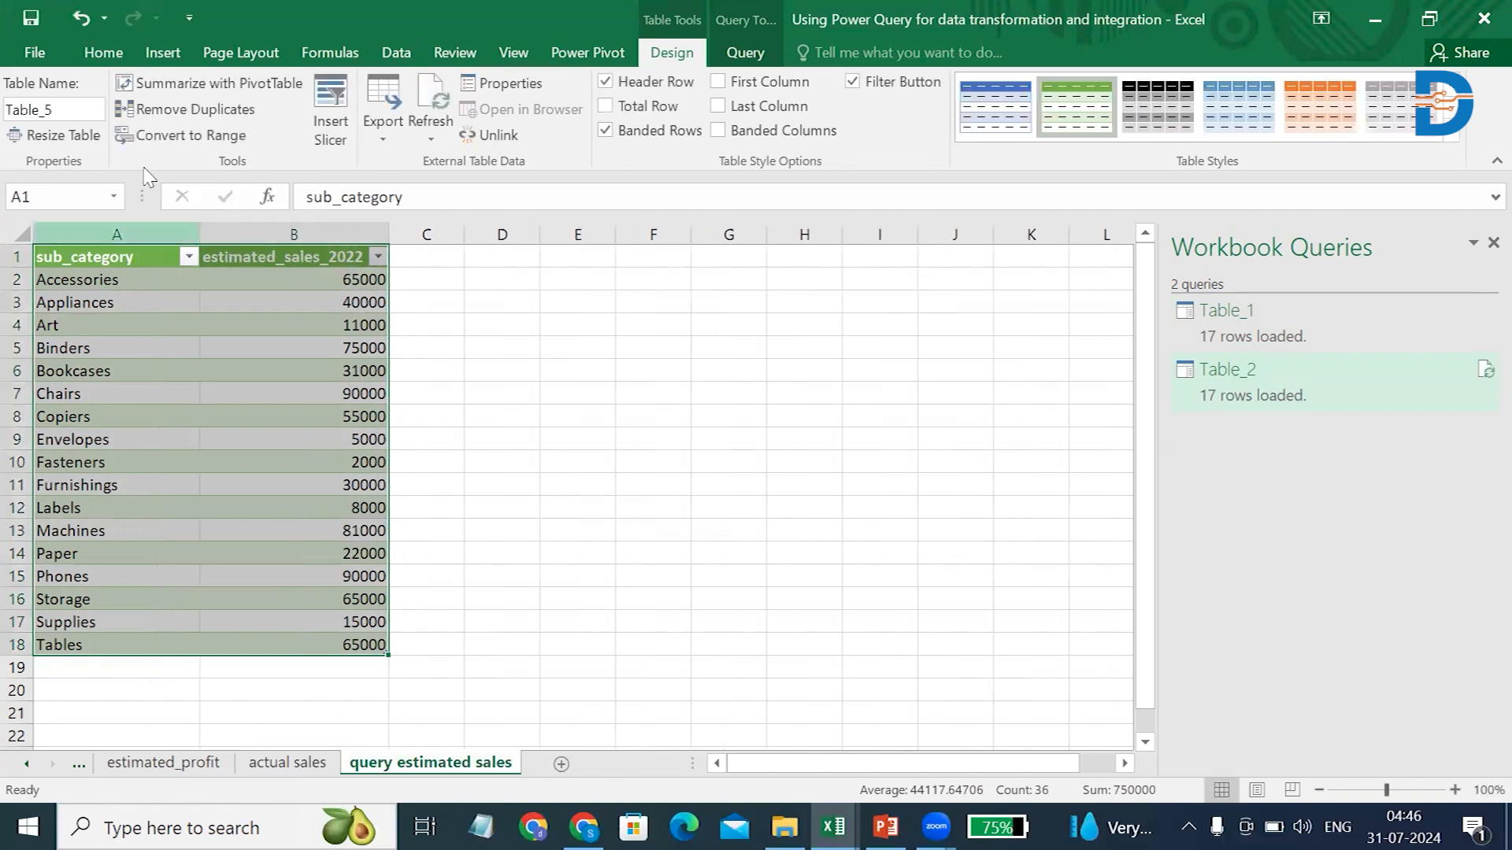
Create a query from the loaded estimated sales table and merge it with Table_1, matching both on sub_category.
{"action": "left_click", "coordinate": [396, 53]}
{"action": "left_click", "coordinate": [209, 110]}
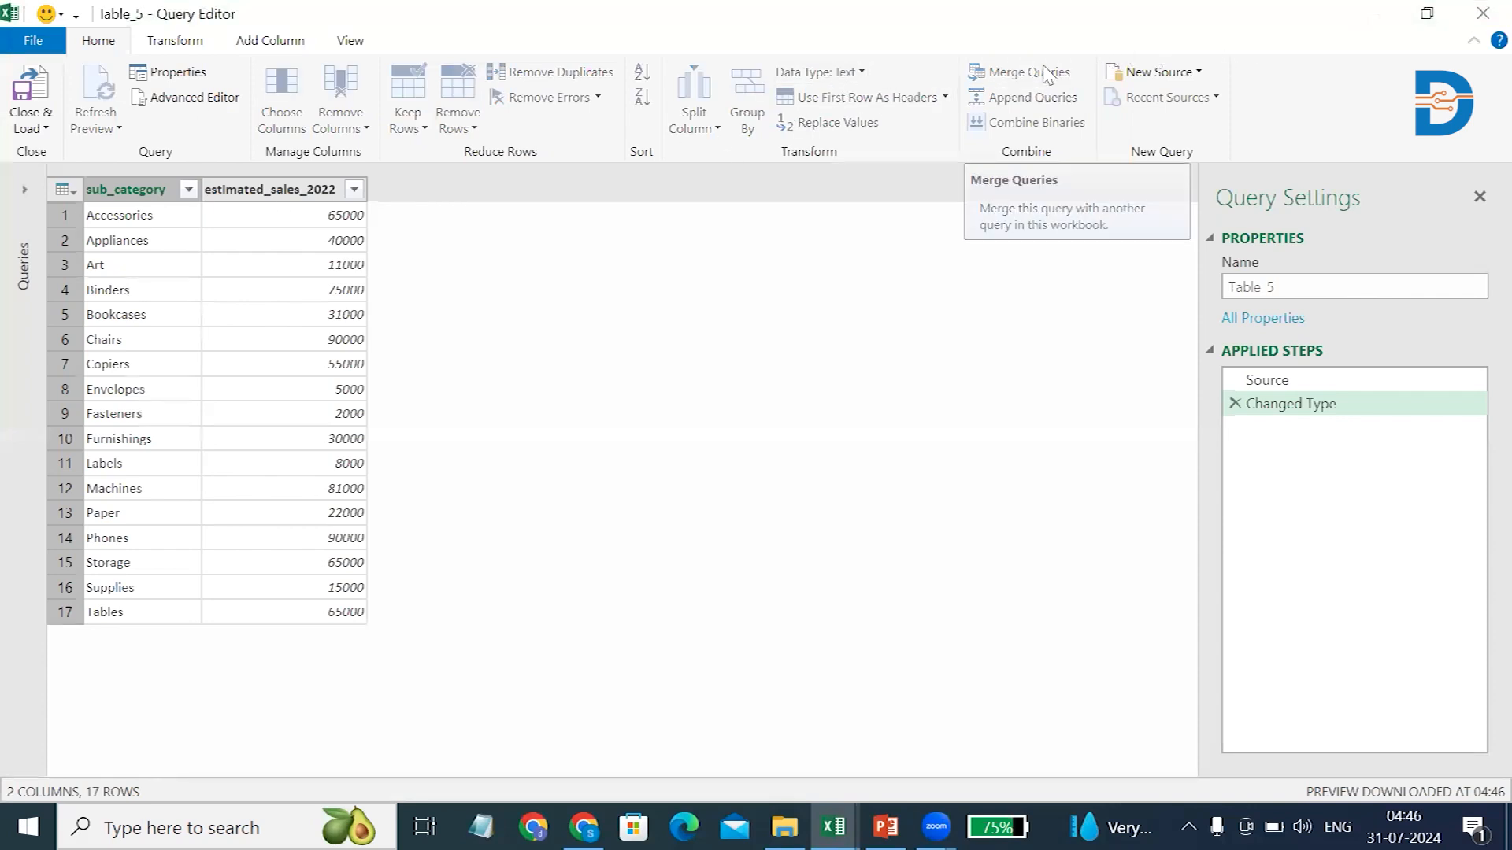
{"action": "left_click", "coordinate": [1047, 73]}
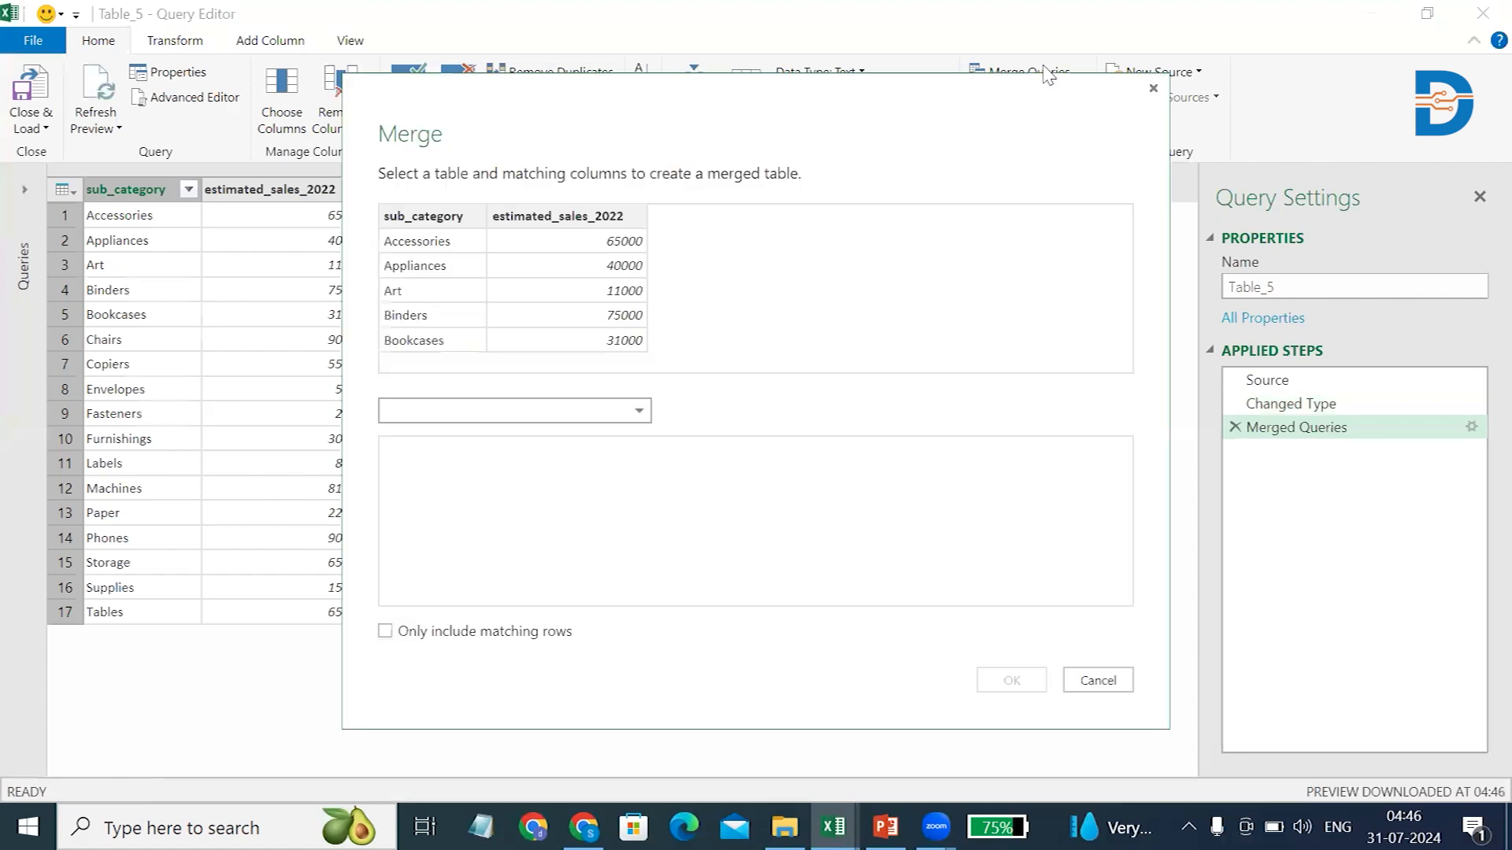
{"action": "left_click", "coordinate": [482, 420]}
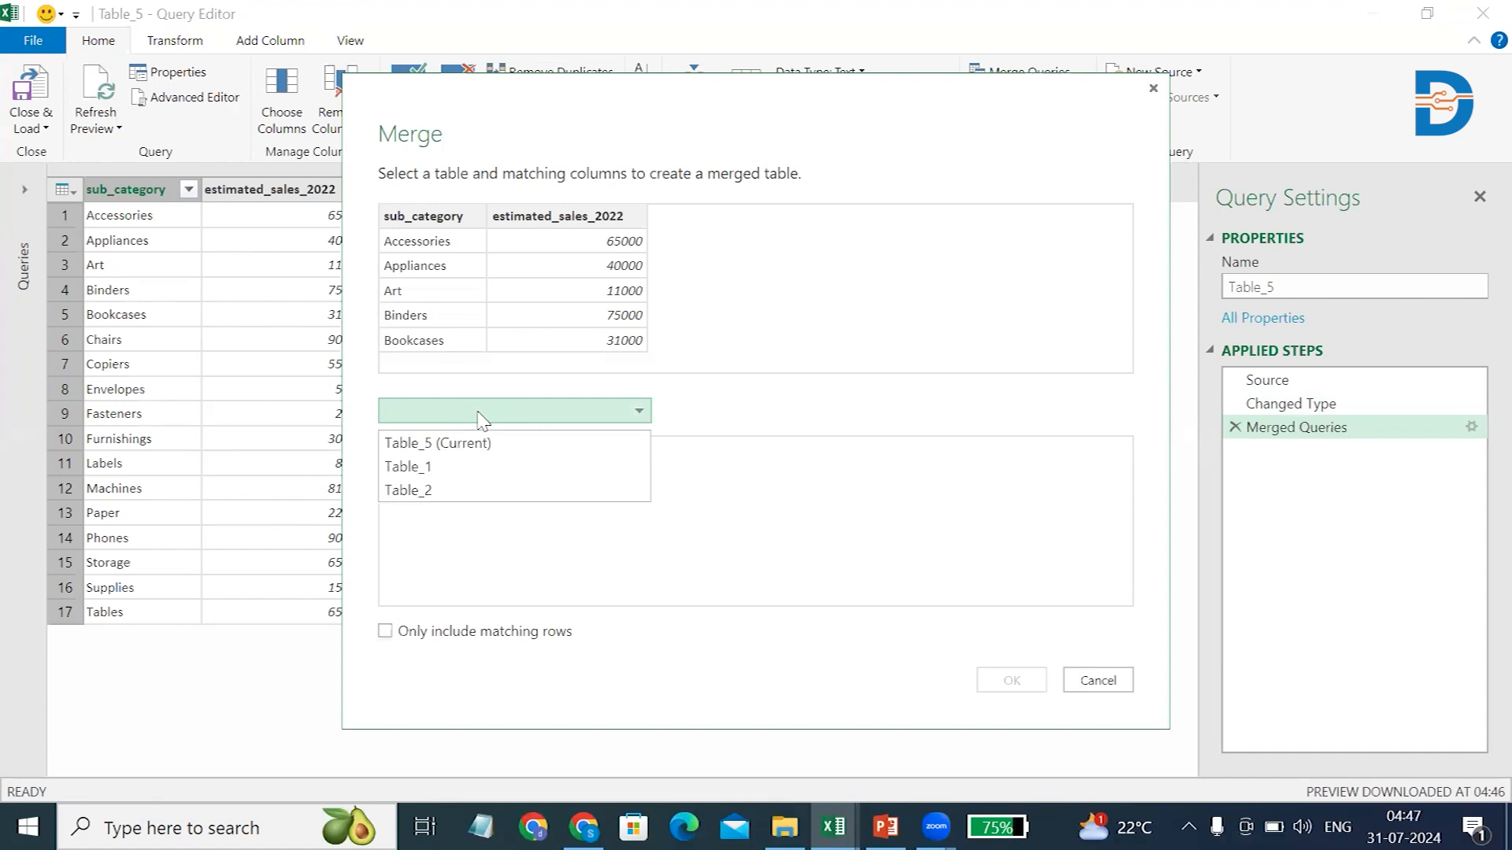
{"action": "left_click", "coordinate": [449, 471]}
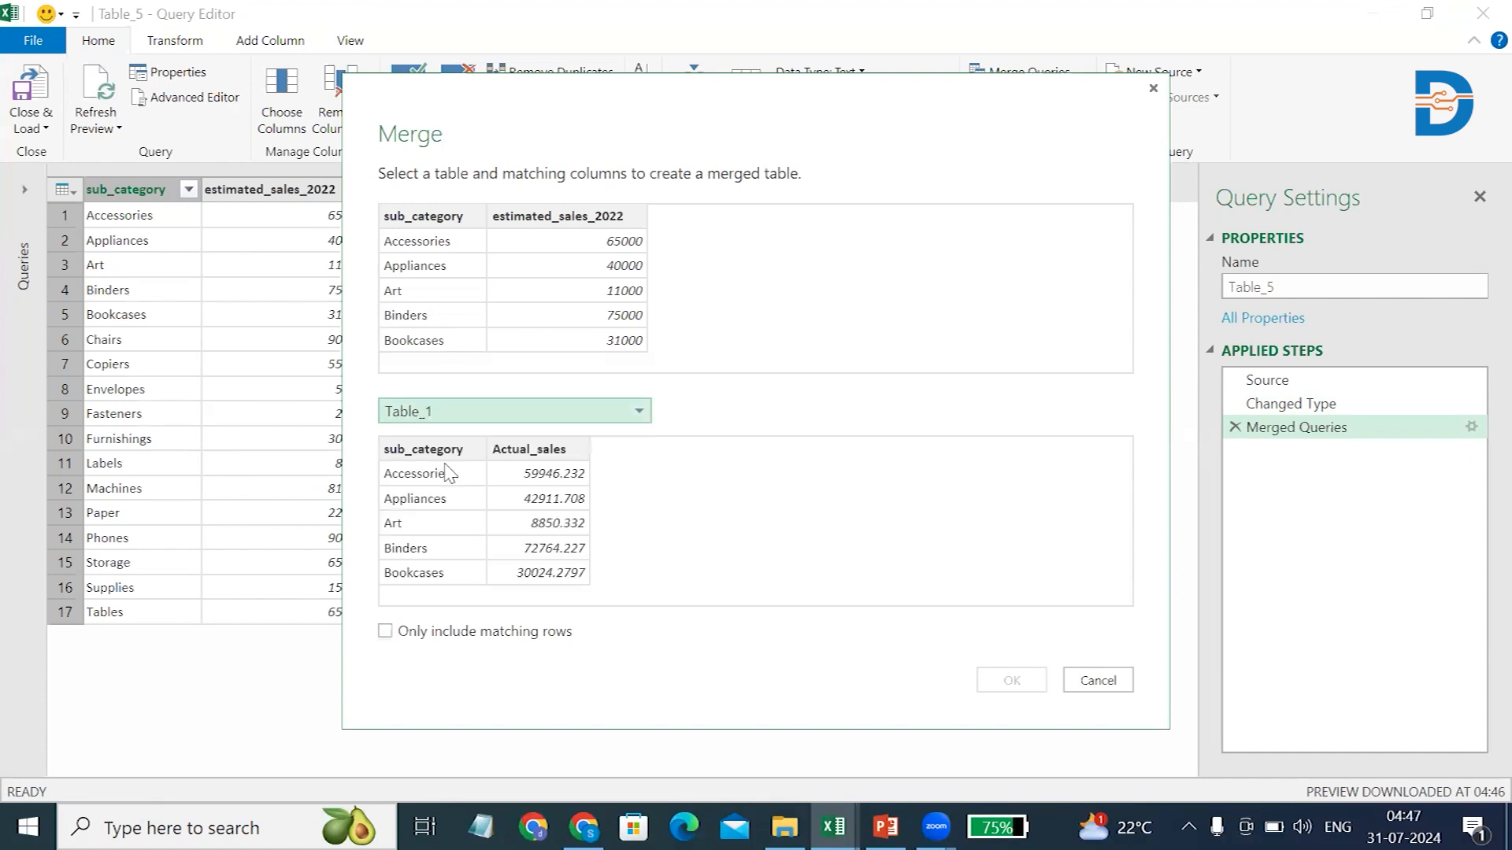
{"action": "left_click", "coordinate": [438, 219]}
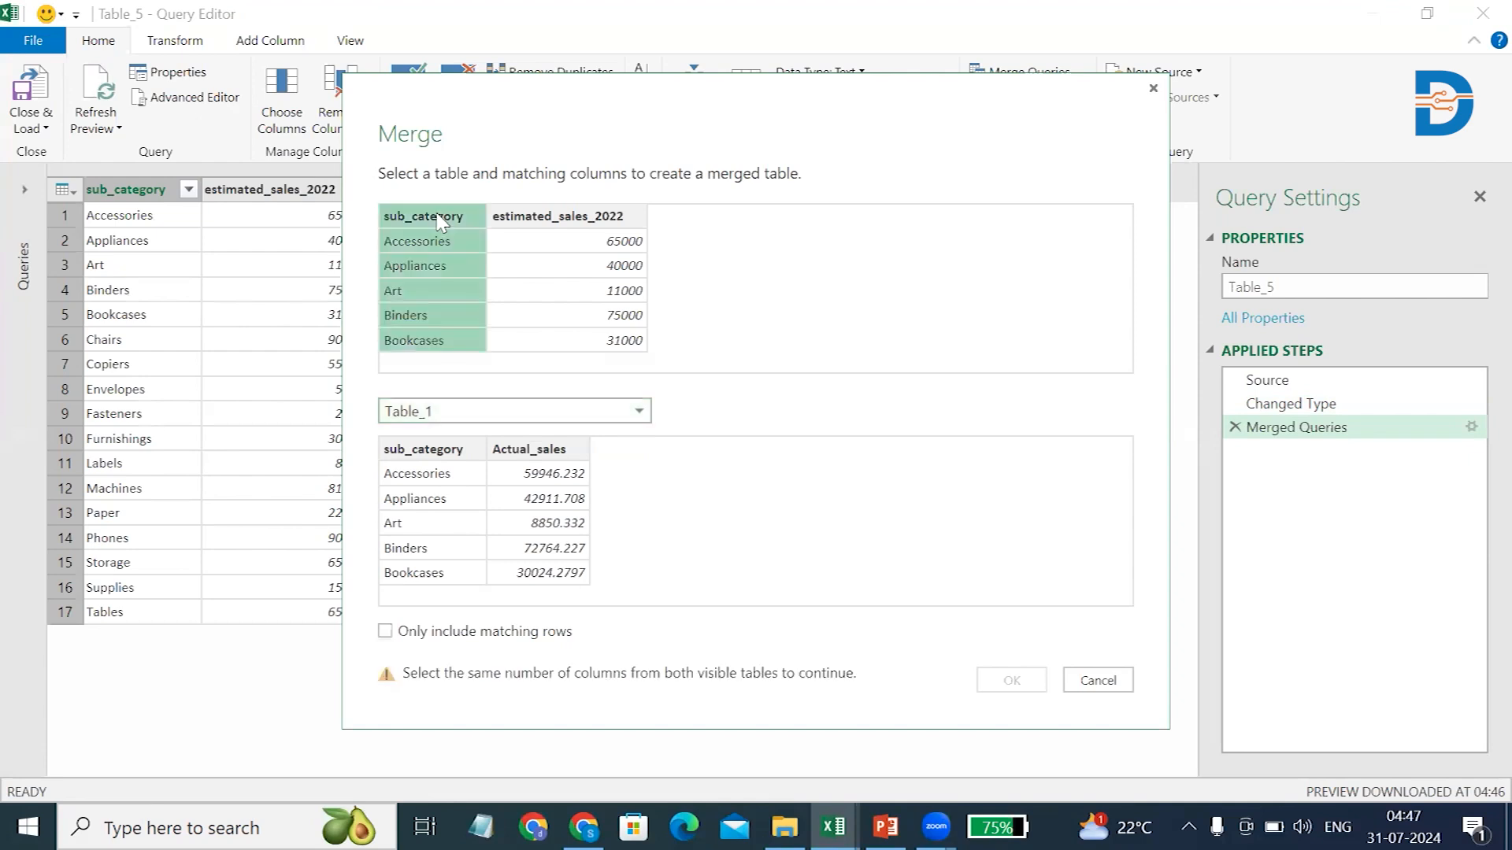
{"action": "left_click", "coordinate": [439, 466]}
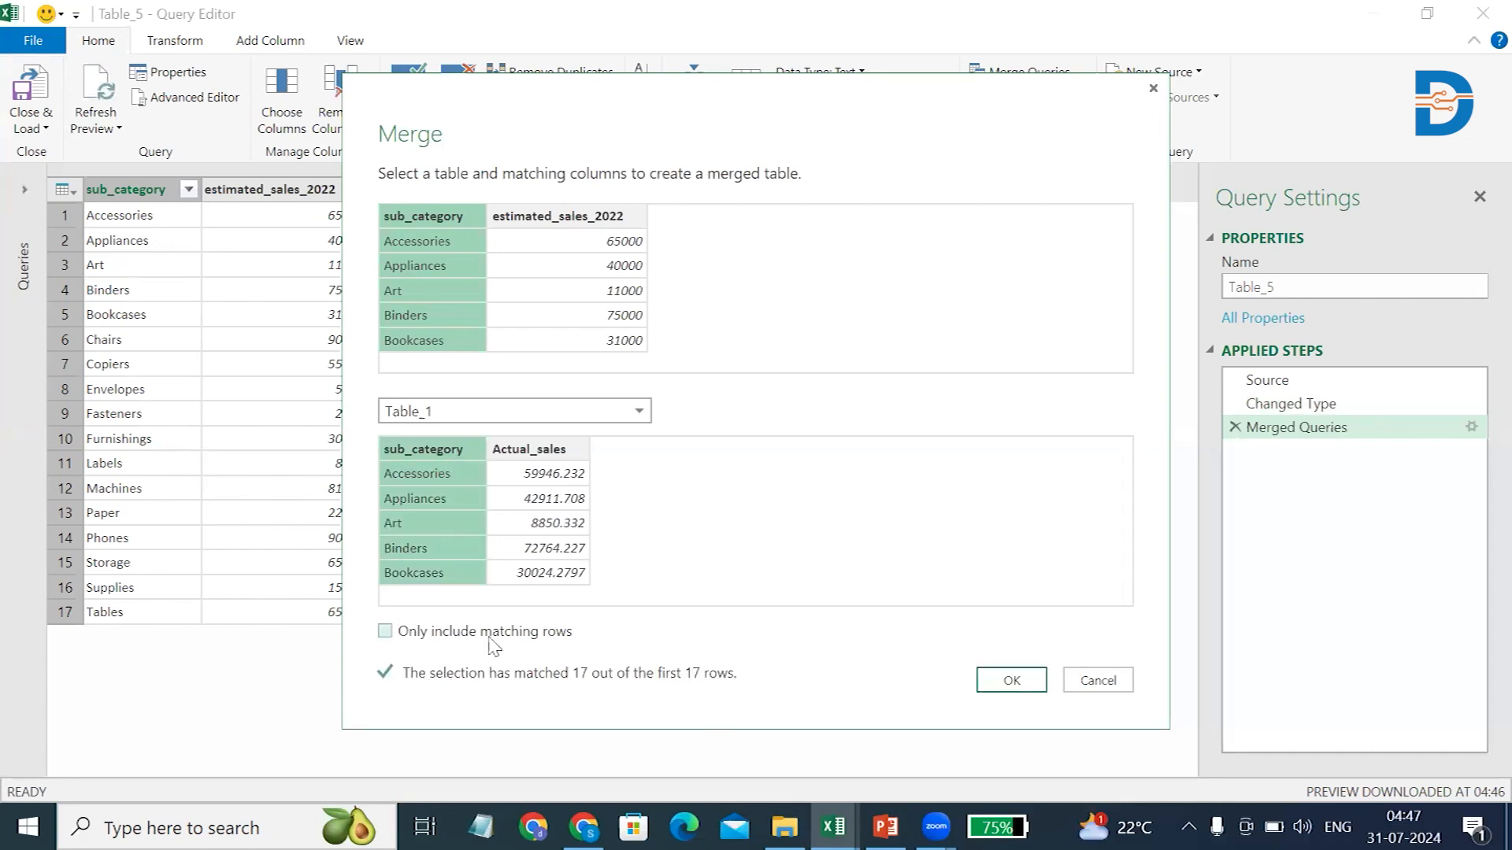
{"action": "left_click", "coordinate": [1015, 682]}
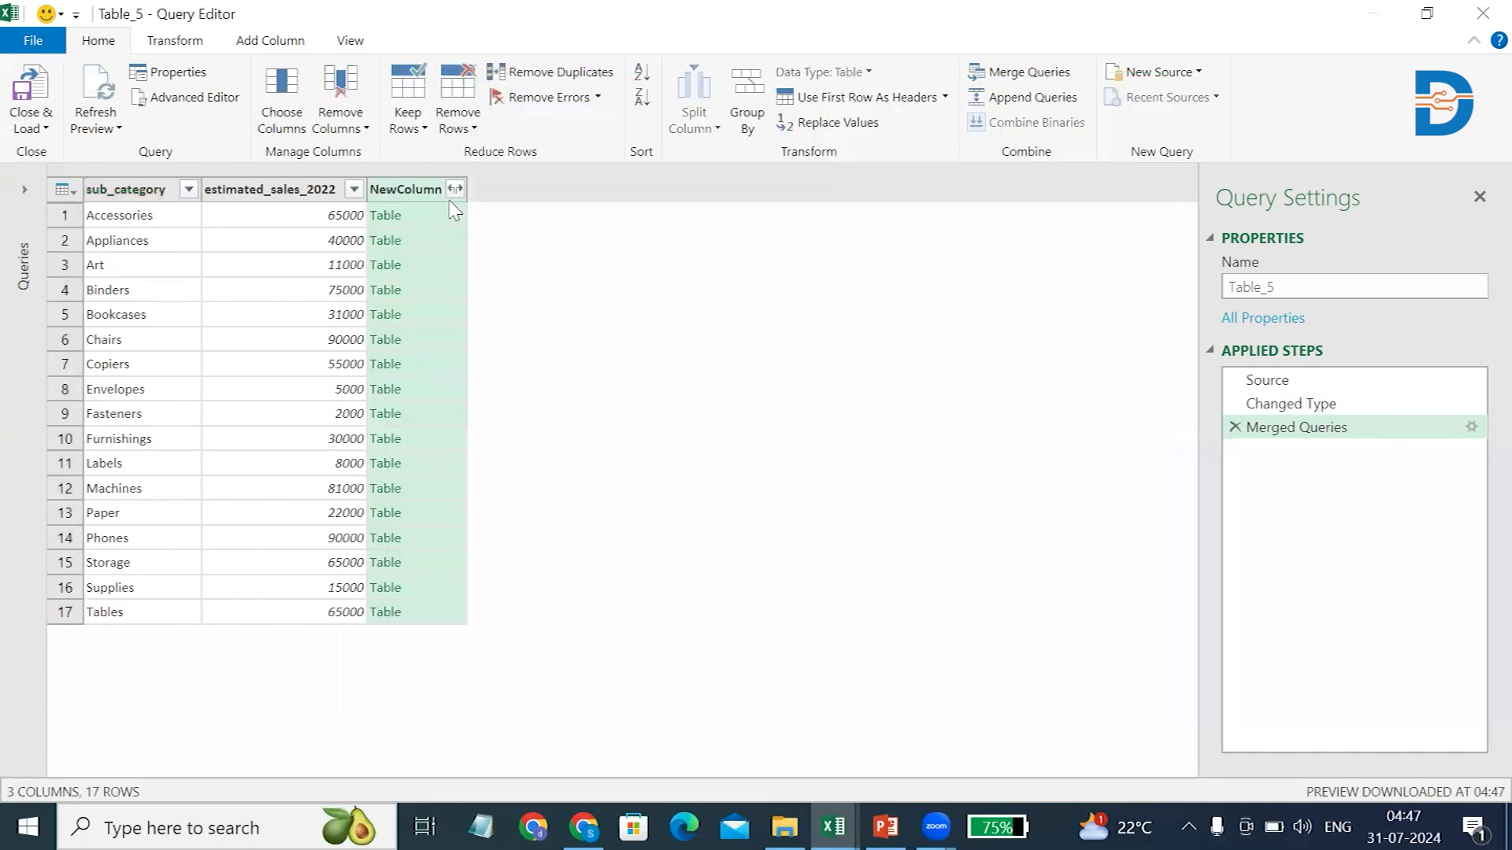
Expand the merged NewColumn to include only the Actual_sales field, keeping the original column name as prefix.
{"action": "left_click", "coordinate": [455, 190]}
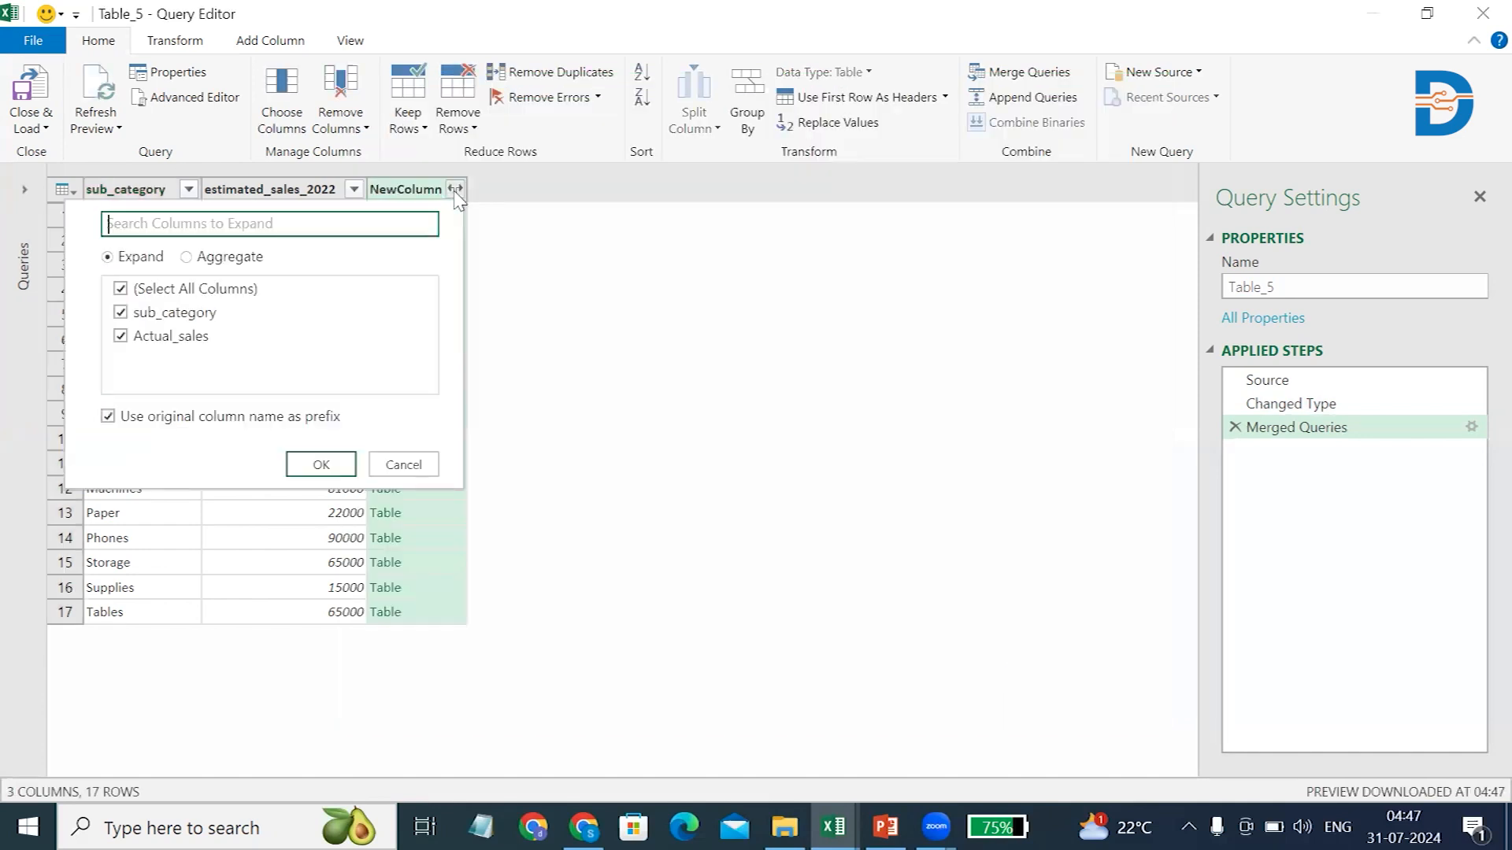
{"action": "left_click", "coordinate": [121, 289]}
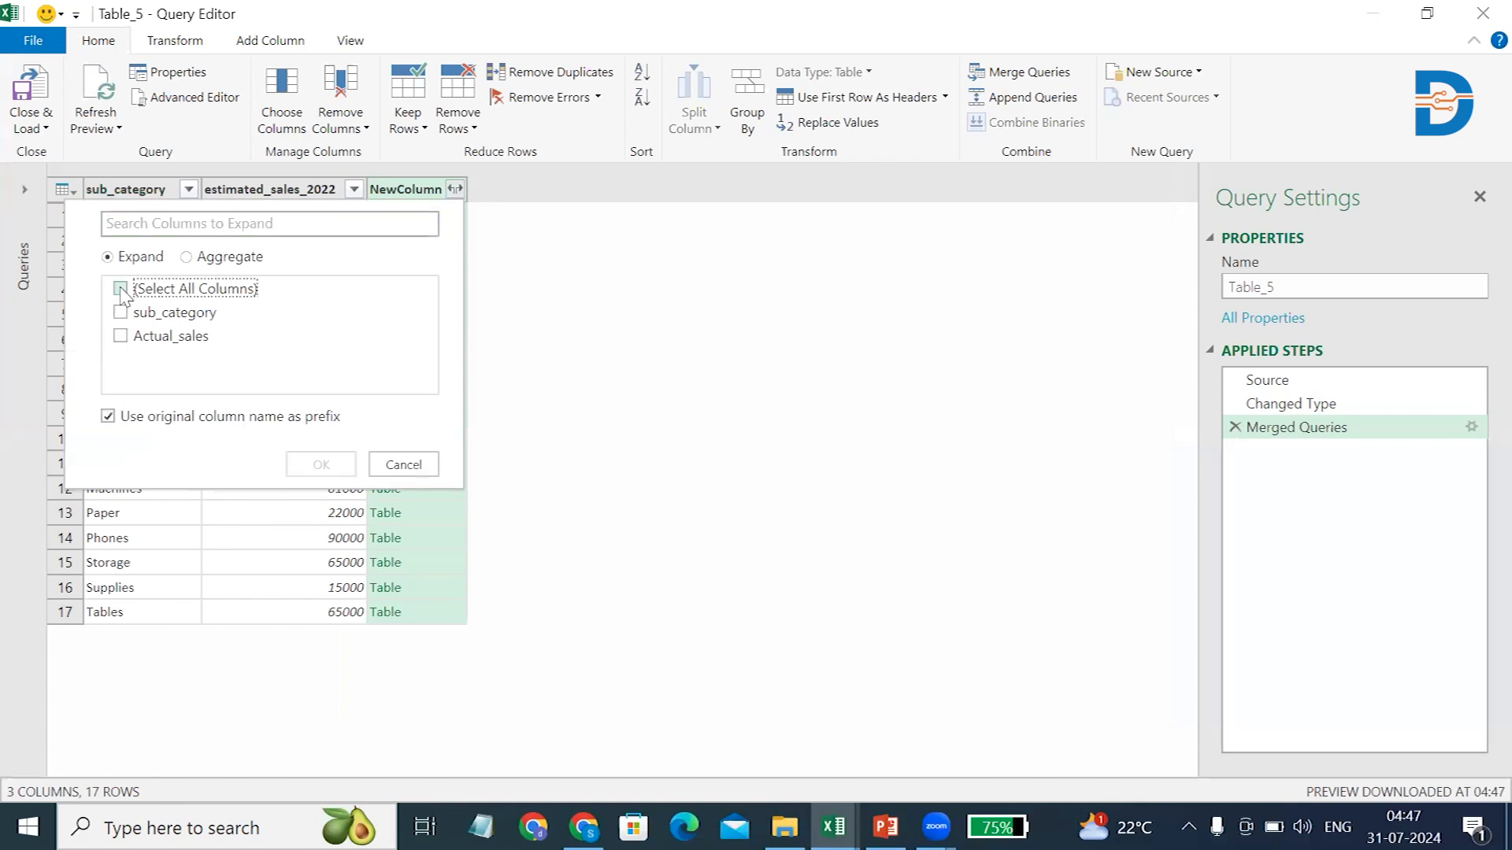
{"action": "left_click", "coordinate": [121, 336]}
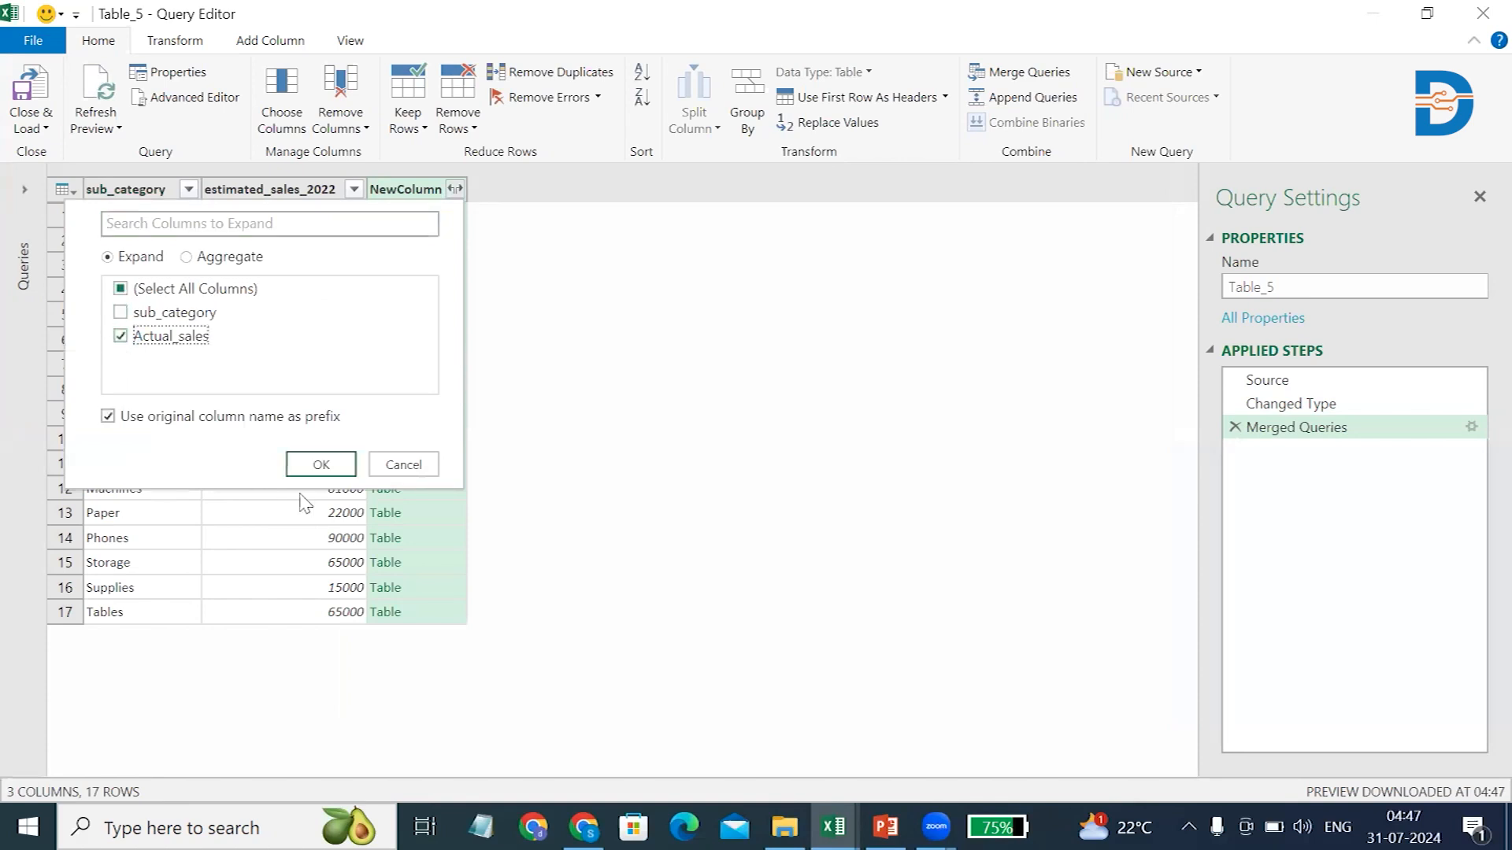
{"action": "left_click", "coordinate": [321, 465]}
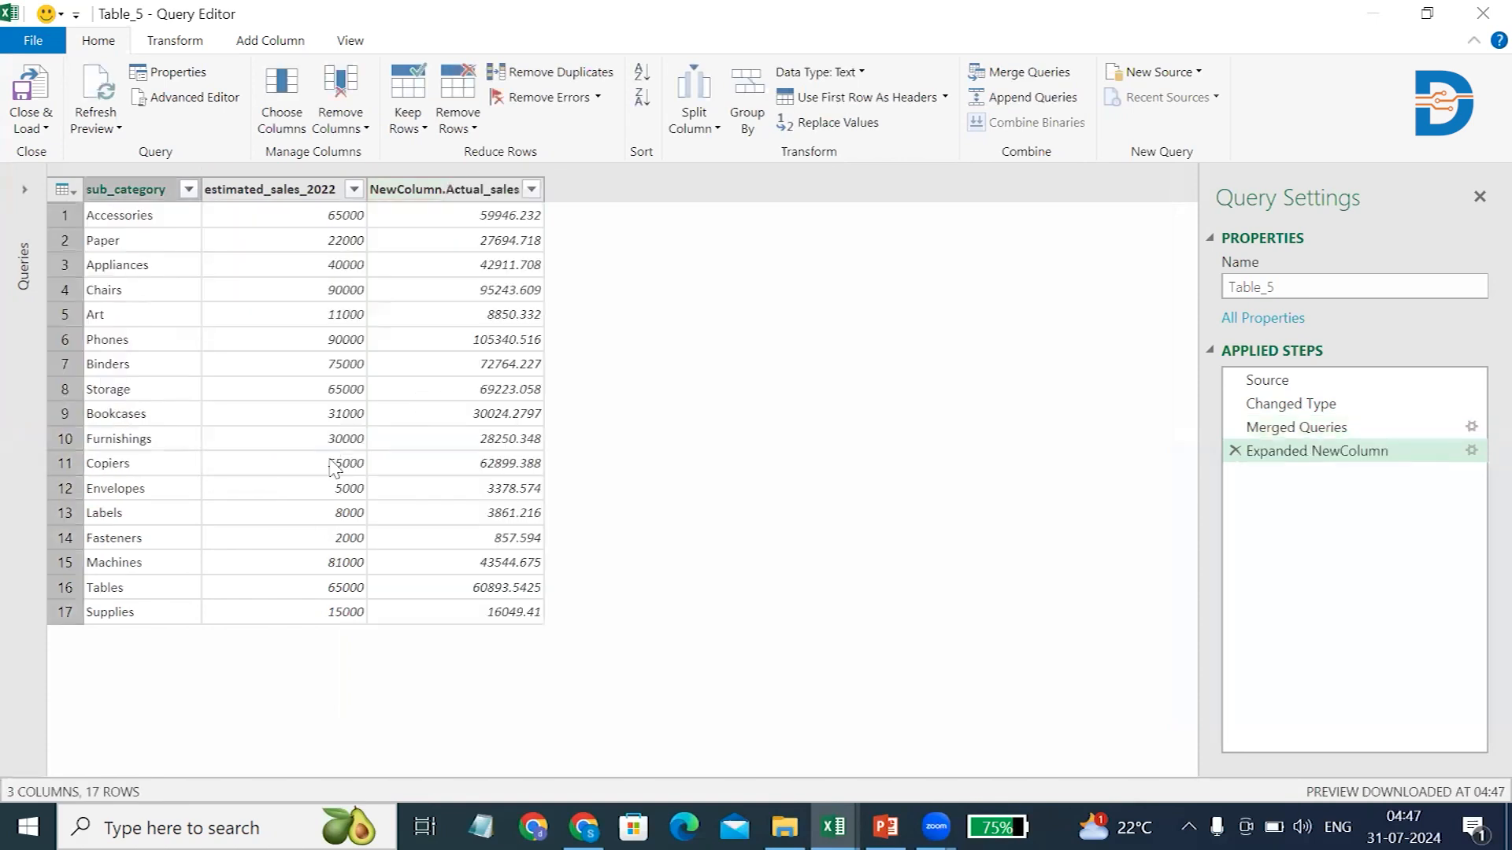
Rename the NewColumn.Actual_sales column to Actual_sales.
{"action": "double_click", "coordinate": [449, 193]}
{"action": "double_click", "coordinate": [446, 192]}
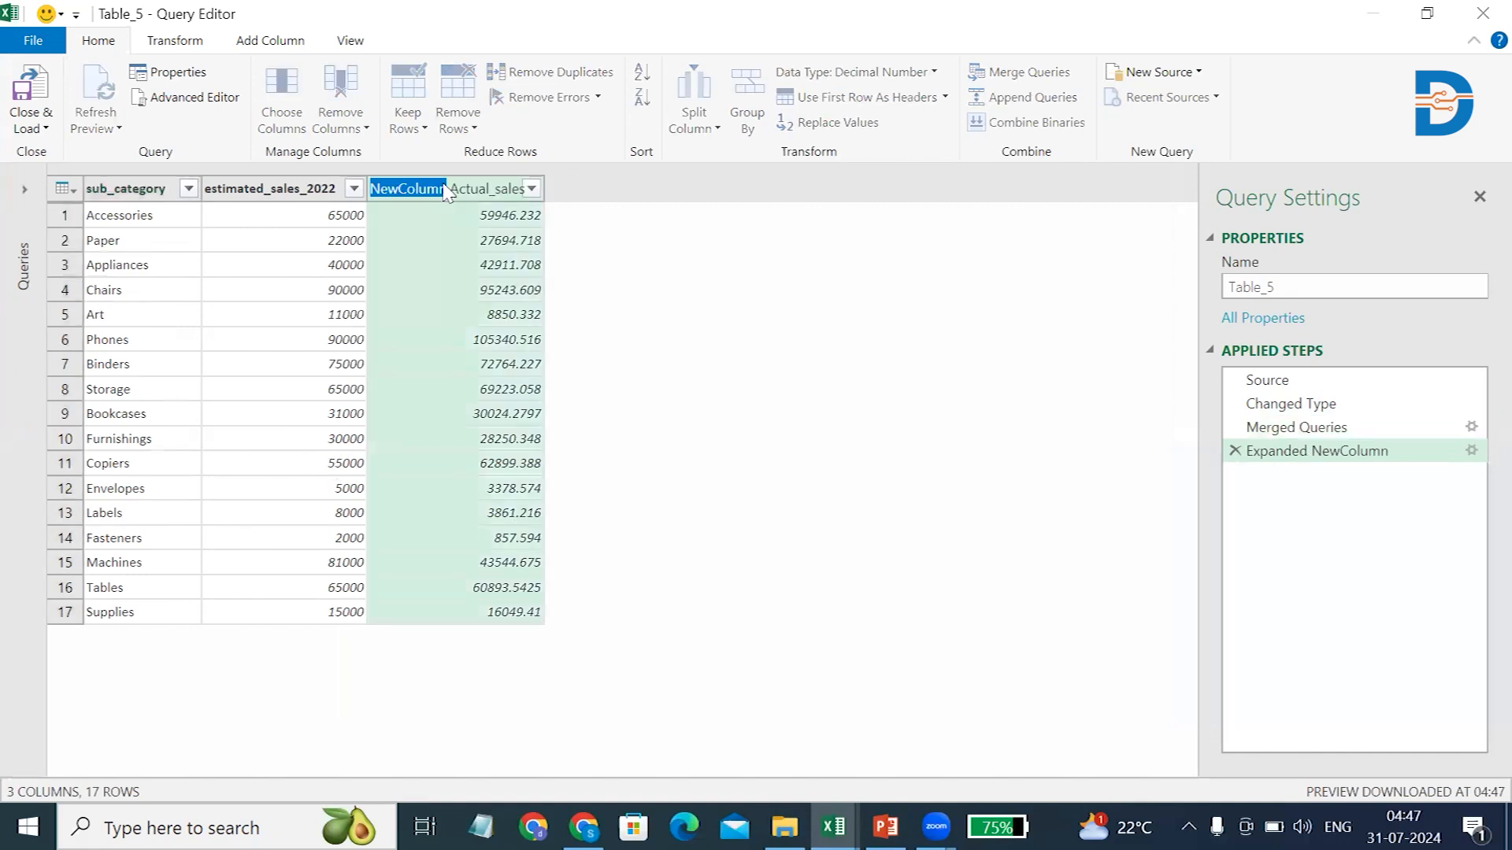
{"action": "key", "text": "Delete"}
{"action": "key", "text": "Delete"}
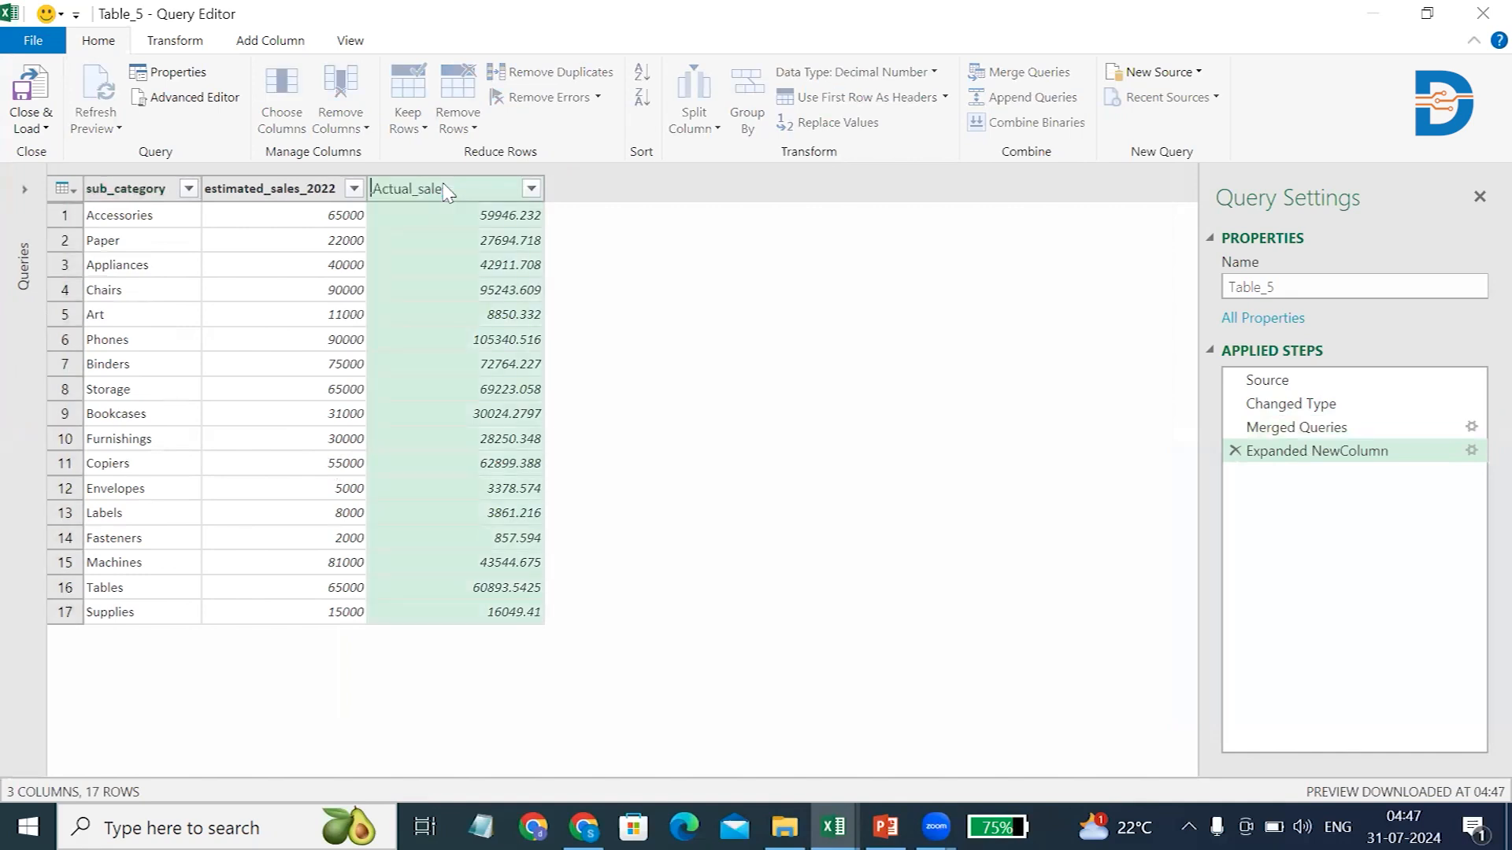
{"action": "key", "text": "Return"}
{"action": "left_click", "coordinate": [603, 373]}
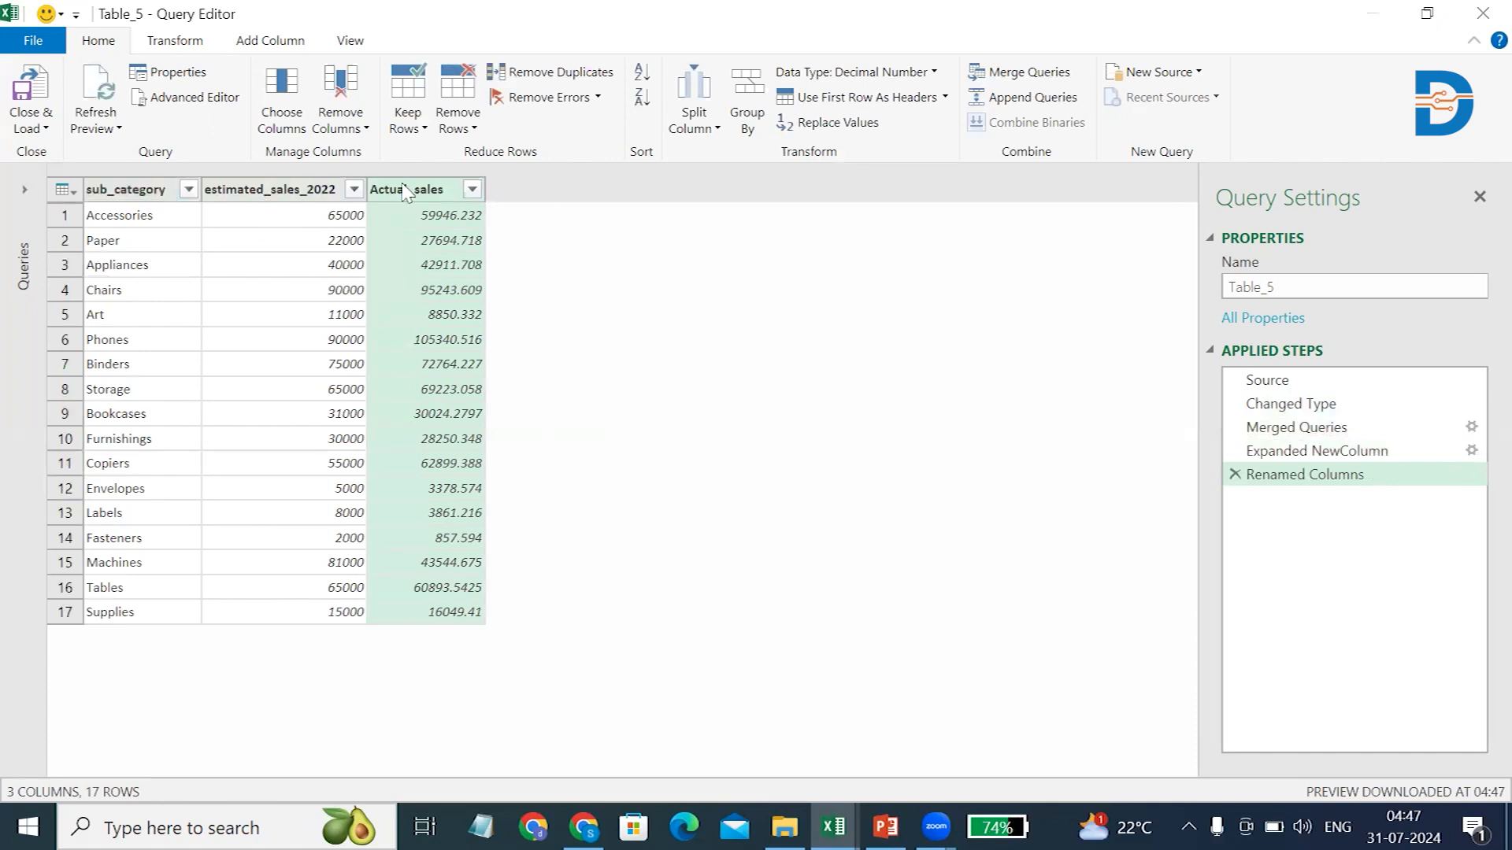
Add a column that subtracts Actual_sales from estimated_sales_2022.
{"action": "left_click", "coordinate": [288, 189]}
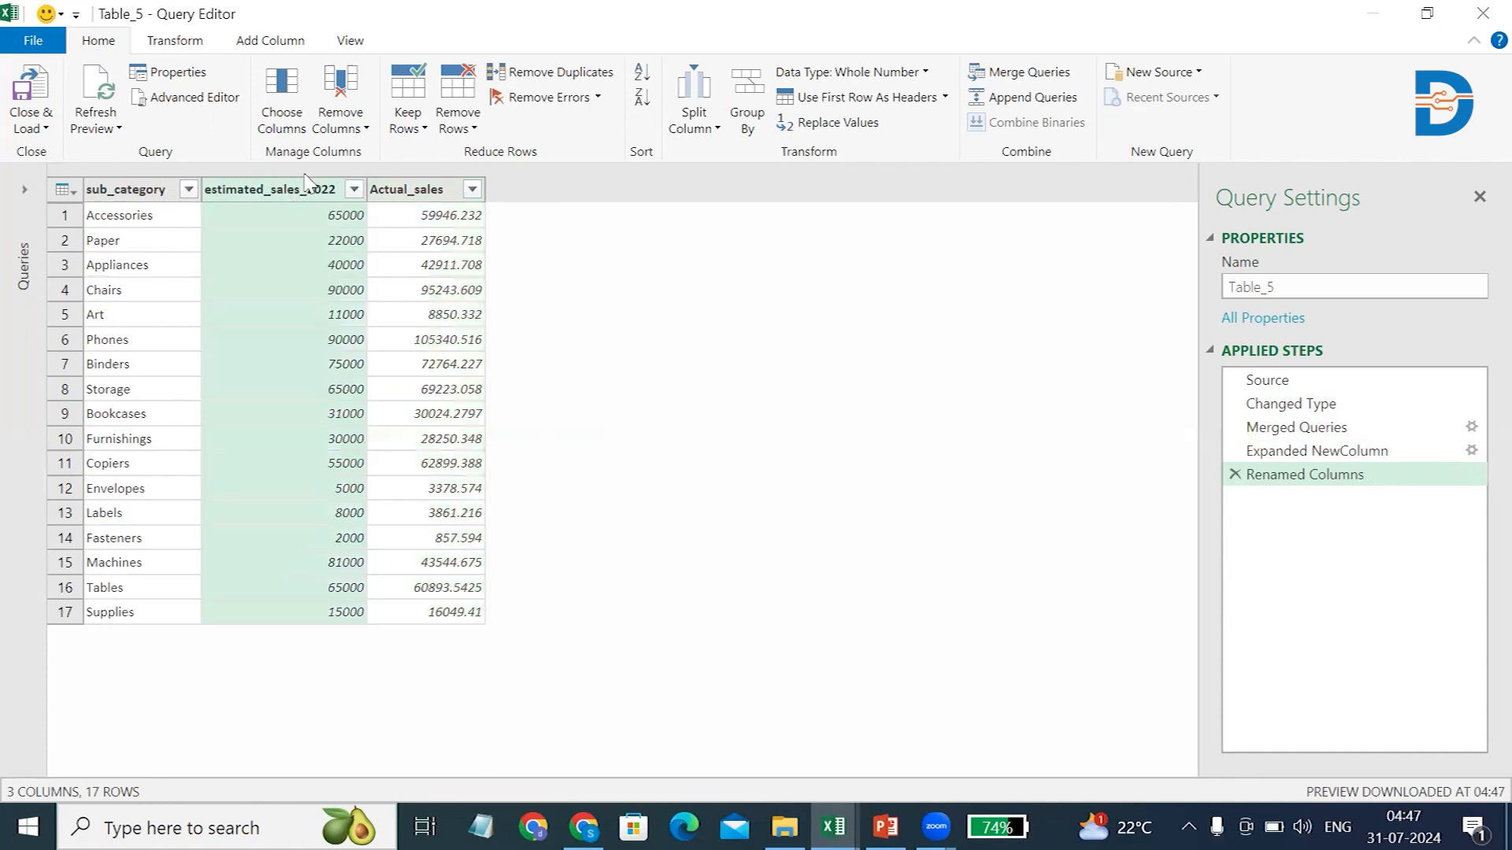
{"action": "left_click", "coordinate": [405, 190], "text": "ctrl"}
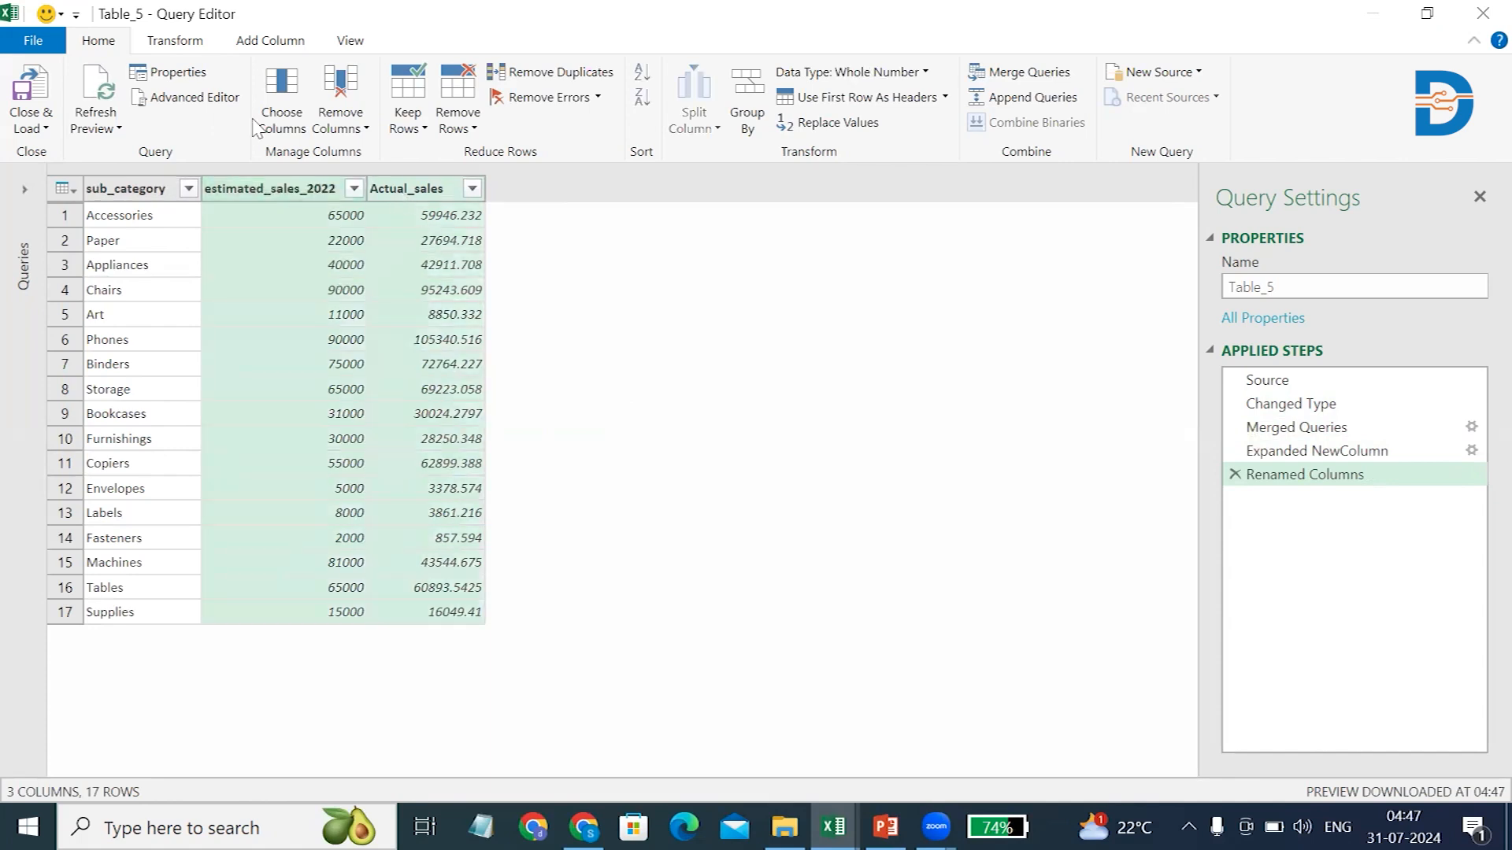
{"action": "left_click", "coordinate": [250, 41]}
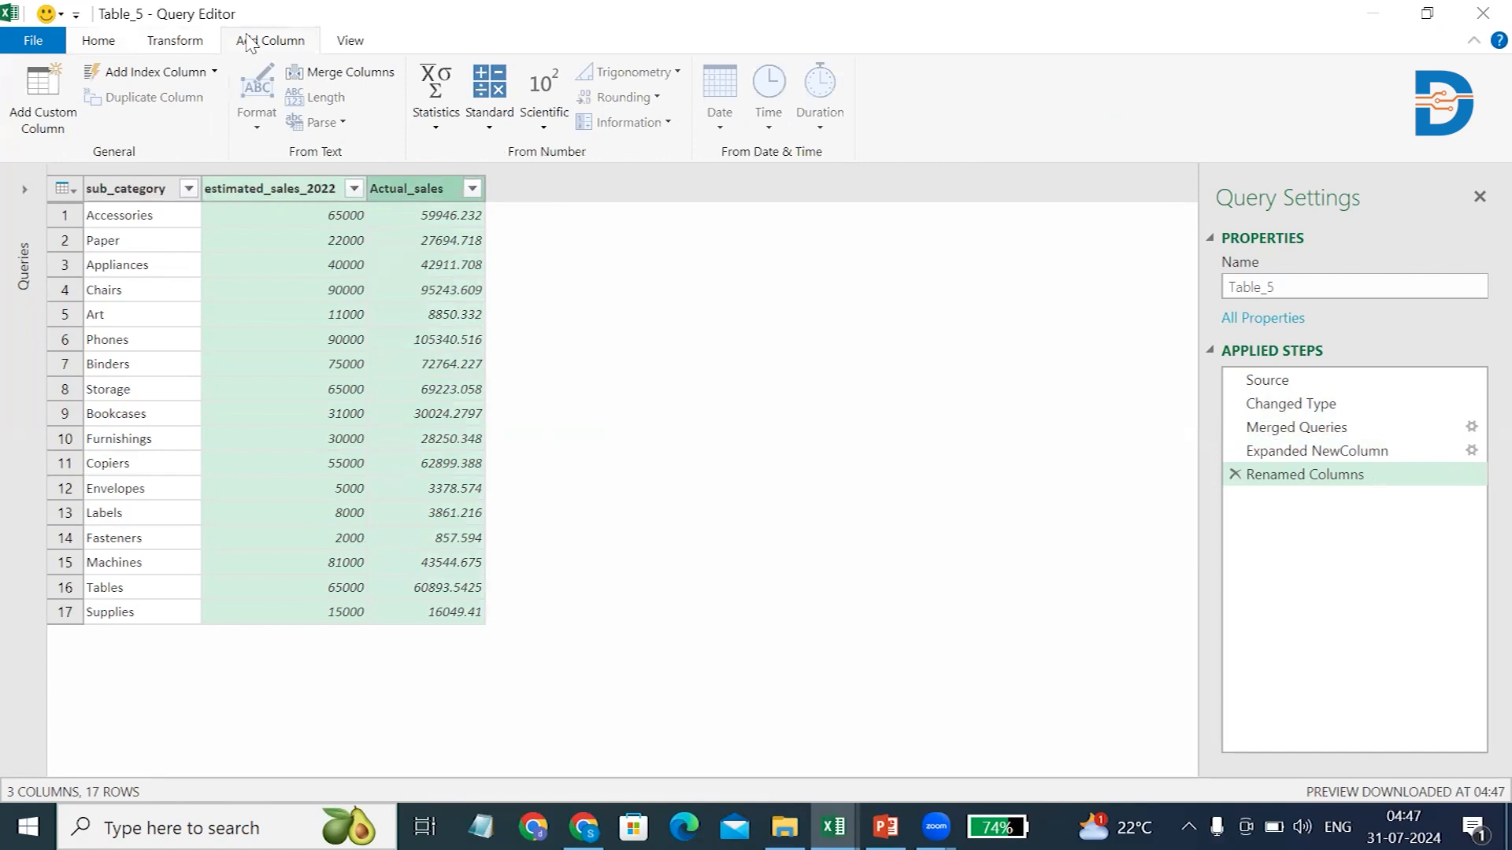
{"action": "left_click", "coordinate": [487, 134]}
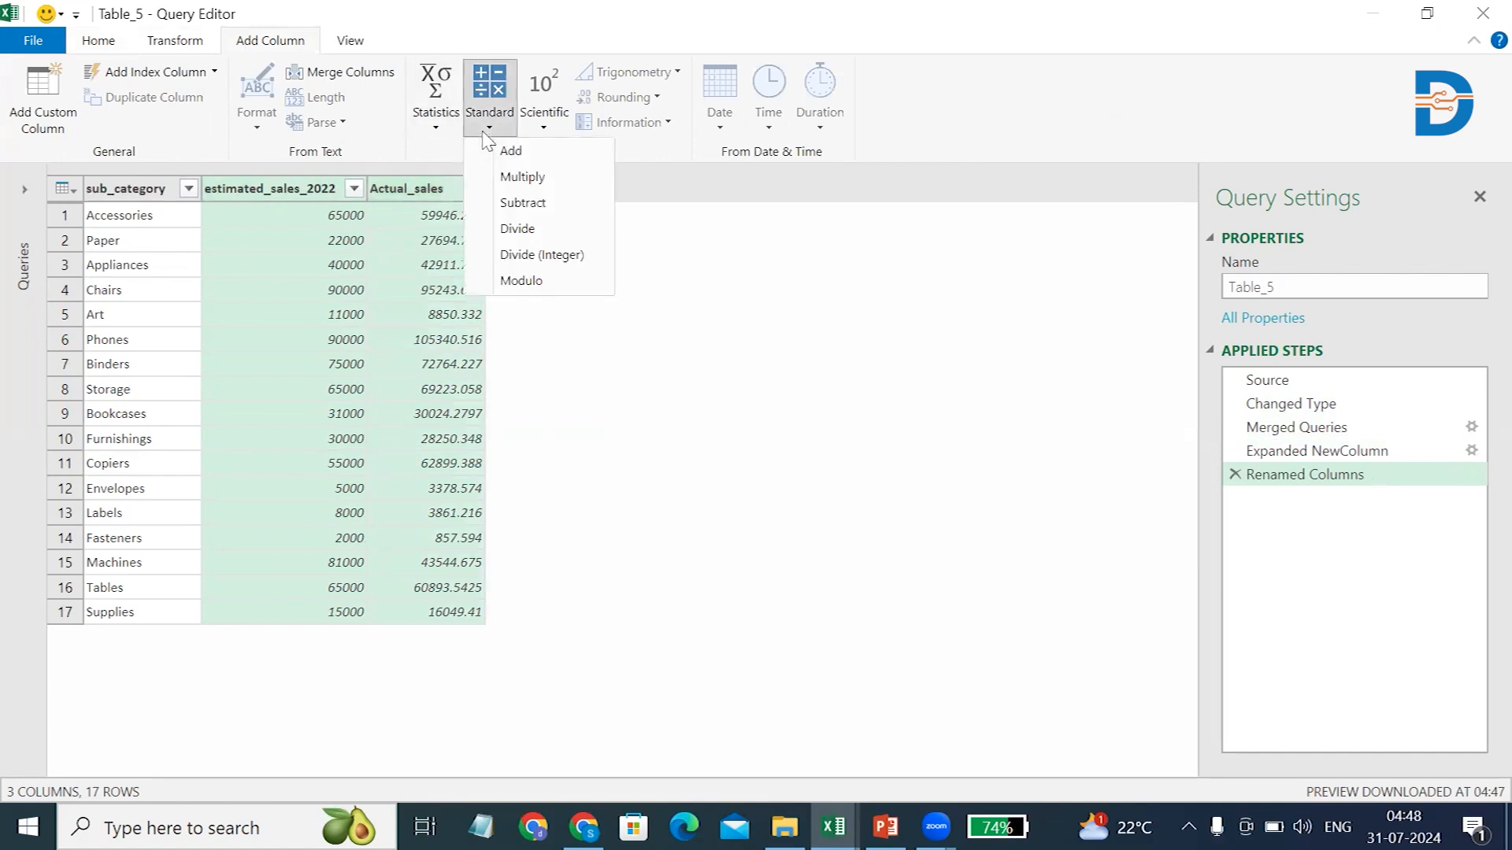
{"action": "left_click", "coordinate": [513, 200]}
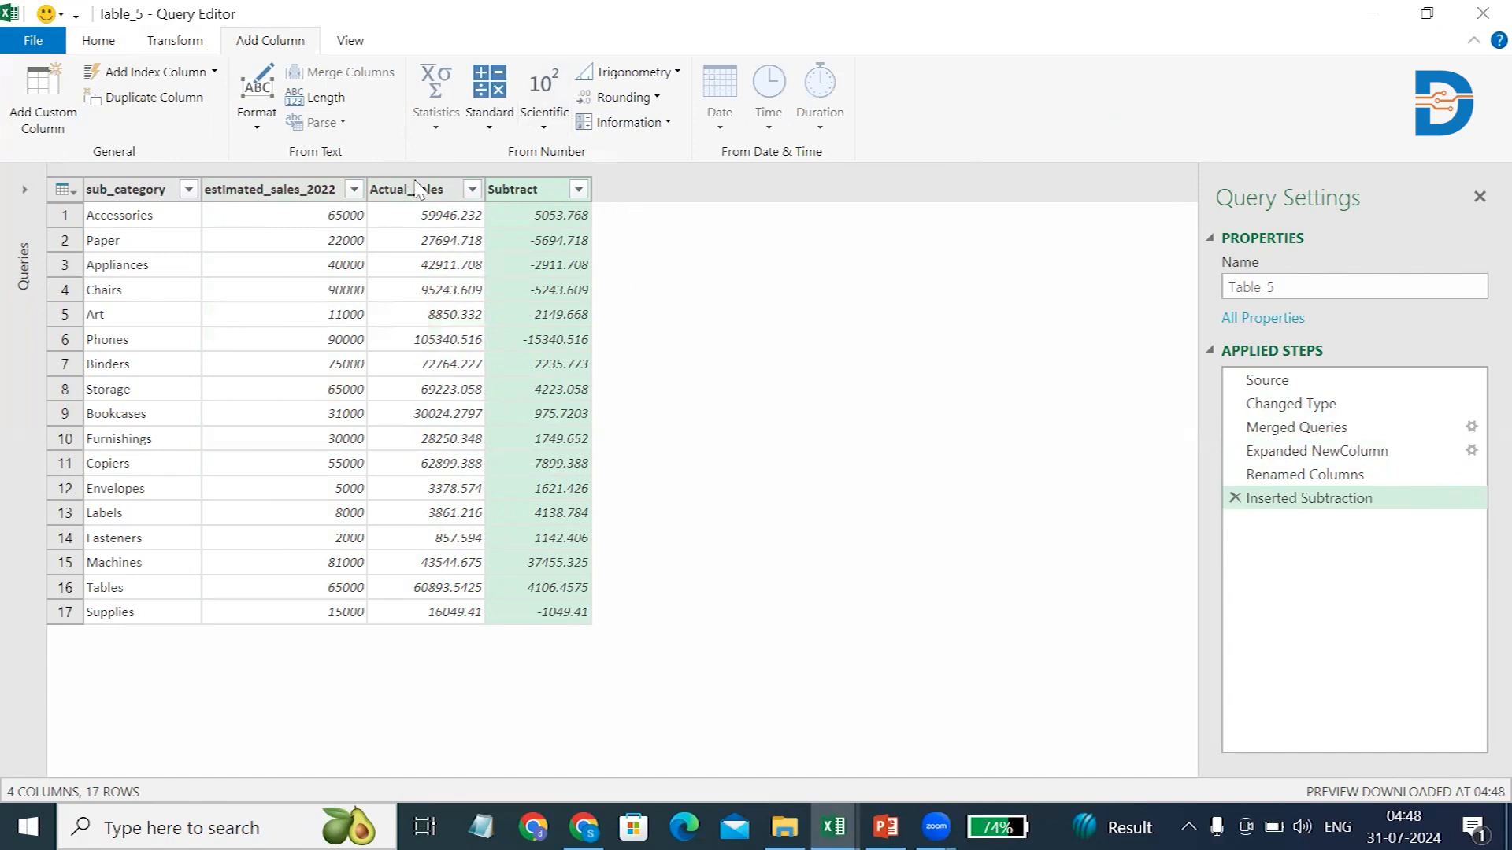
Close the Query Editor and load the merged sales query into the workbook.
{"action": "left_click", "coordinate": [86, 41]}
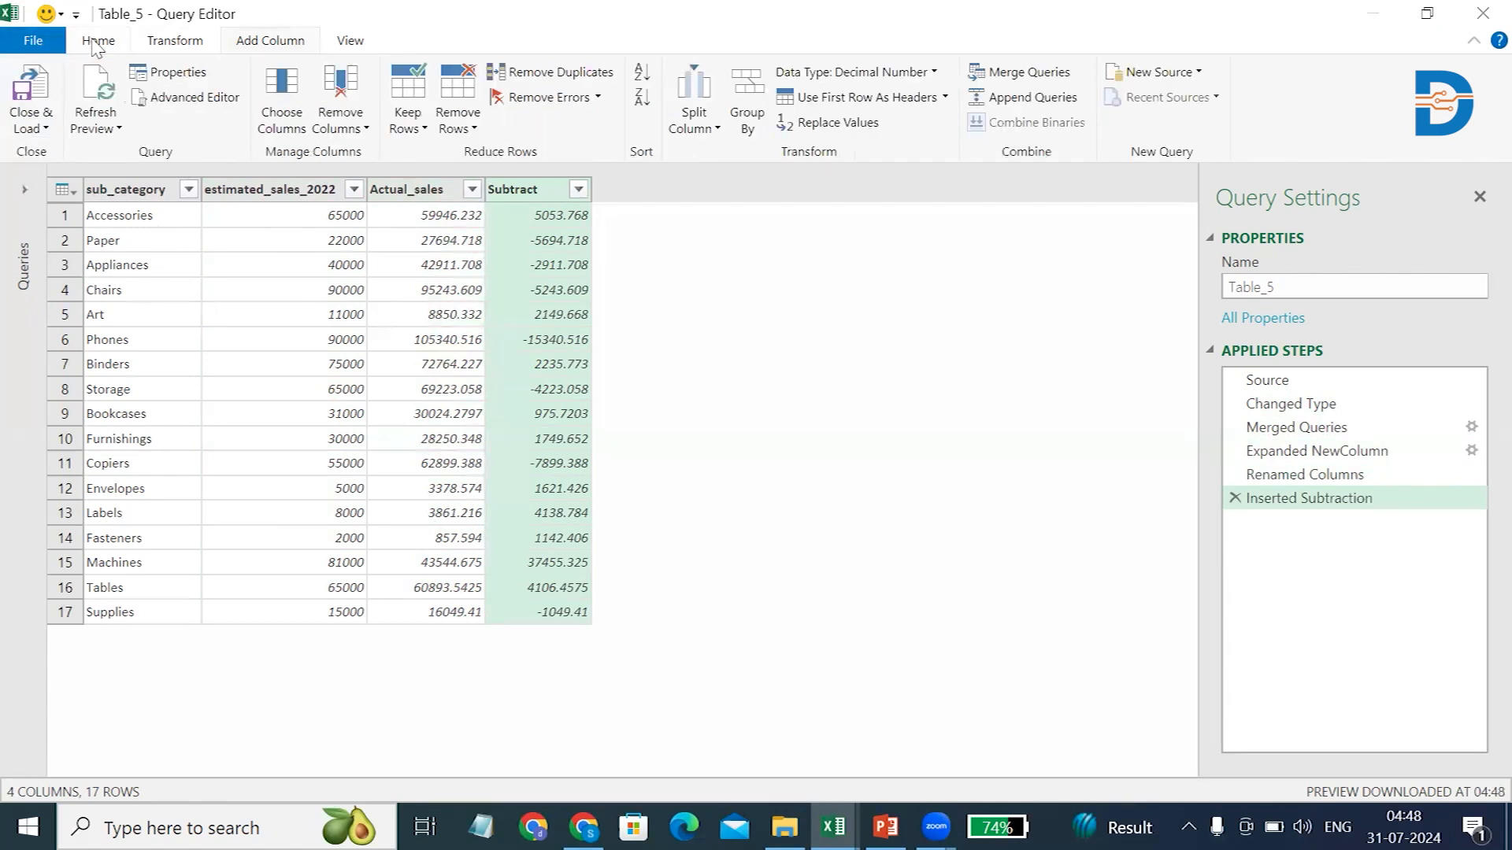
{"action": "left_click", "coordinate": [37, 131]}
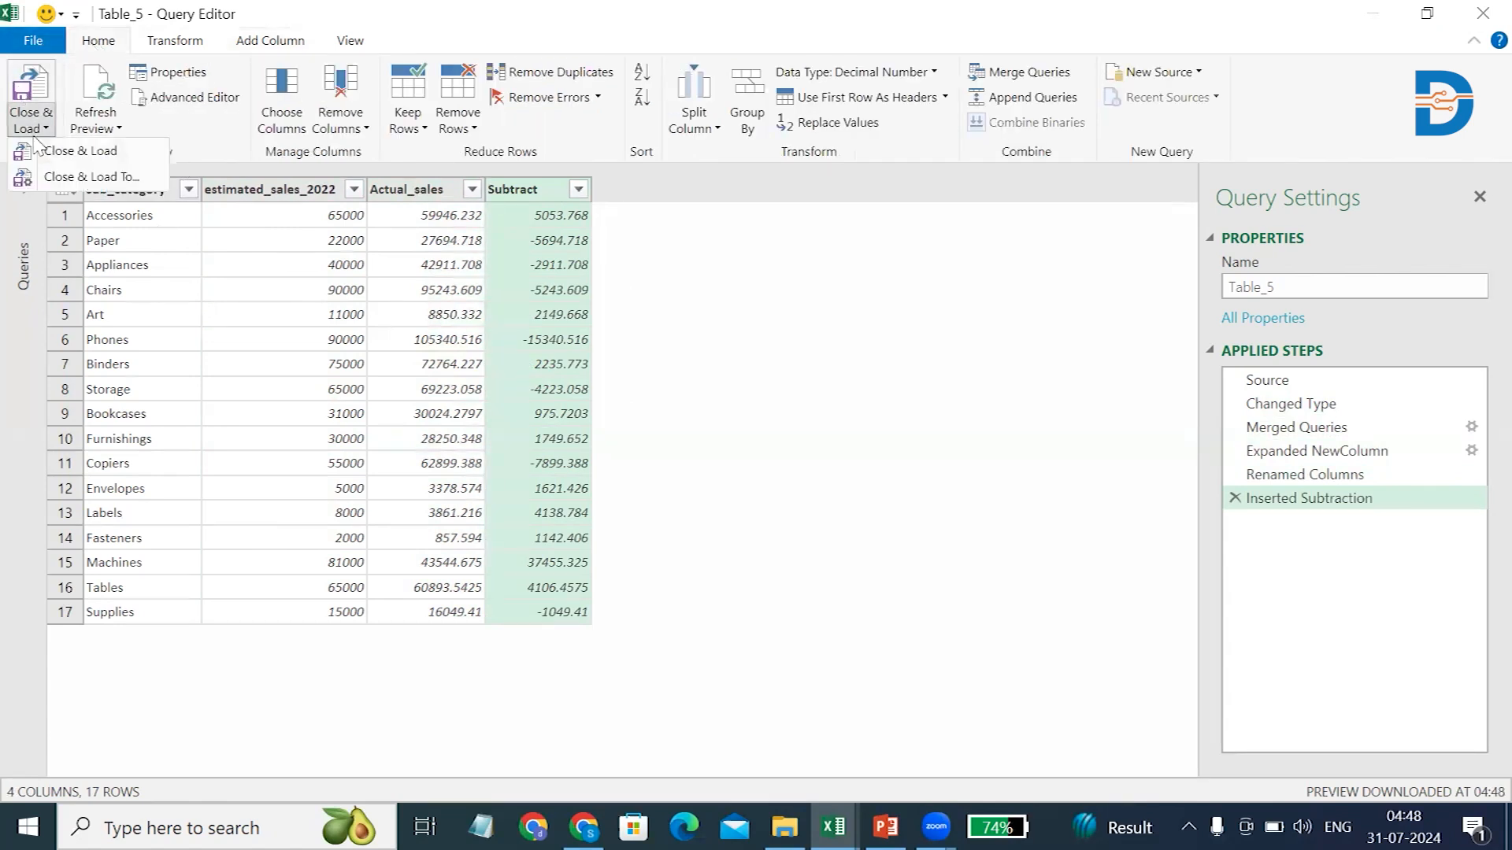
{"action": "left_click", "coordinate": [46, 150]}
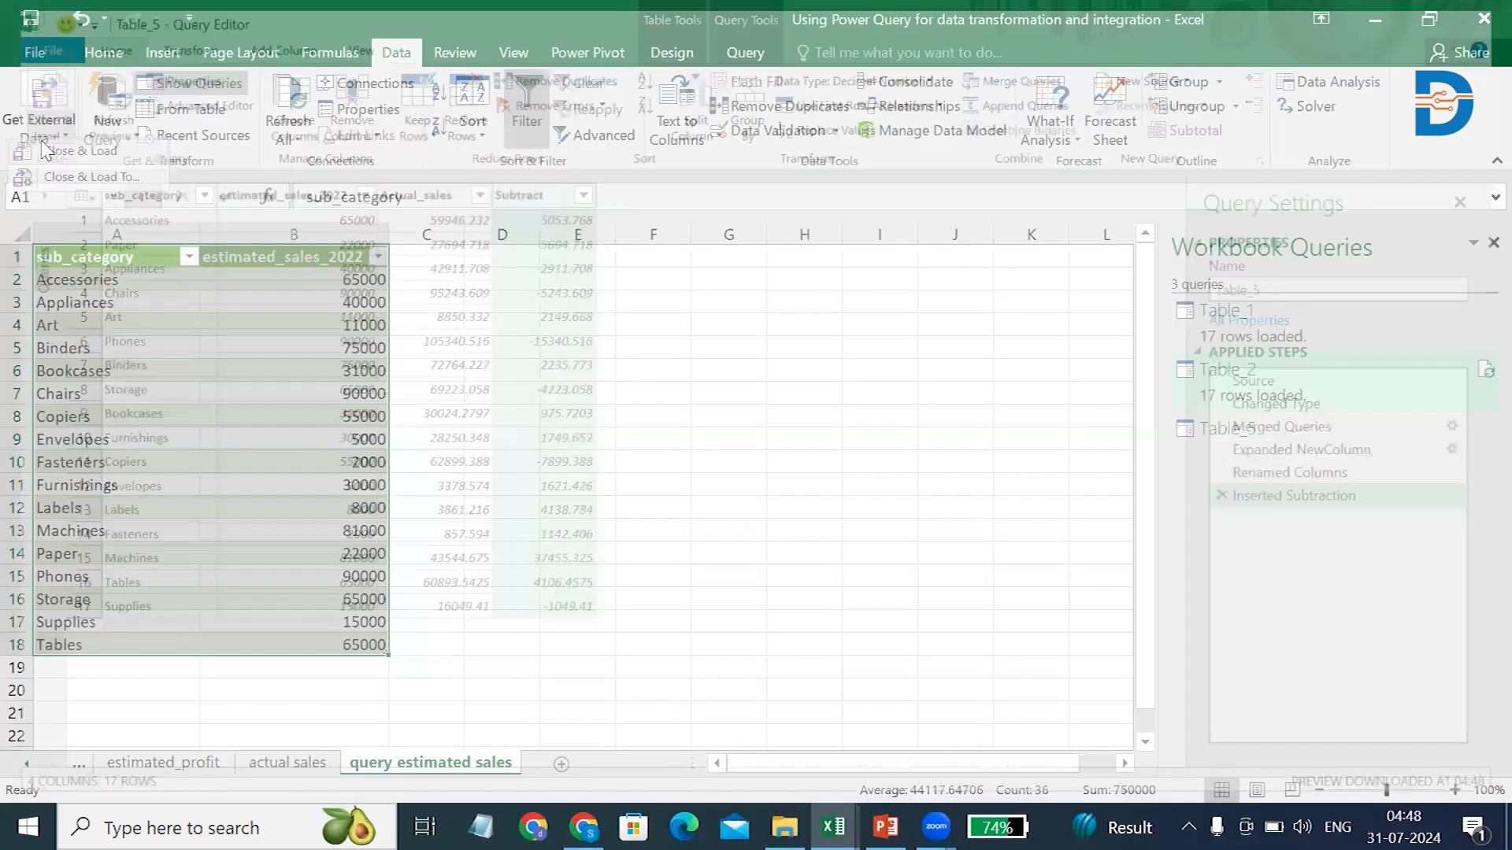